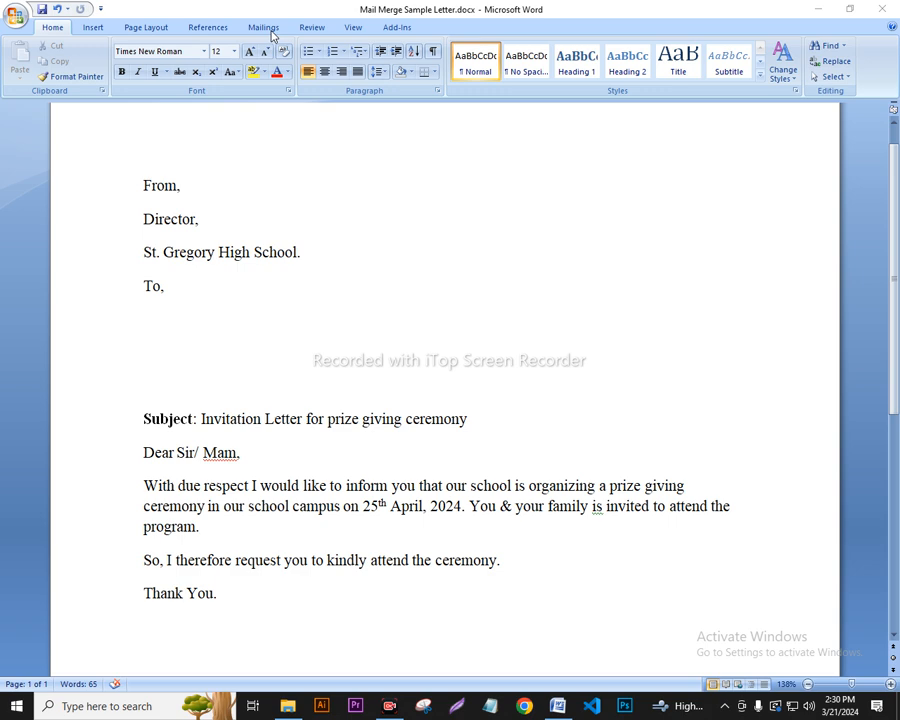
Start a mail merge on the Mailings tab with Letters as the document type.
click(266, 28)
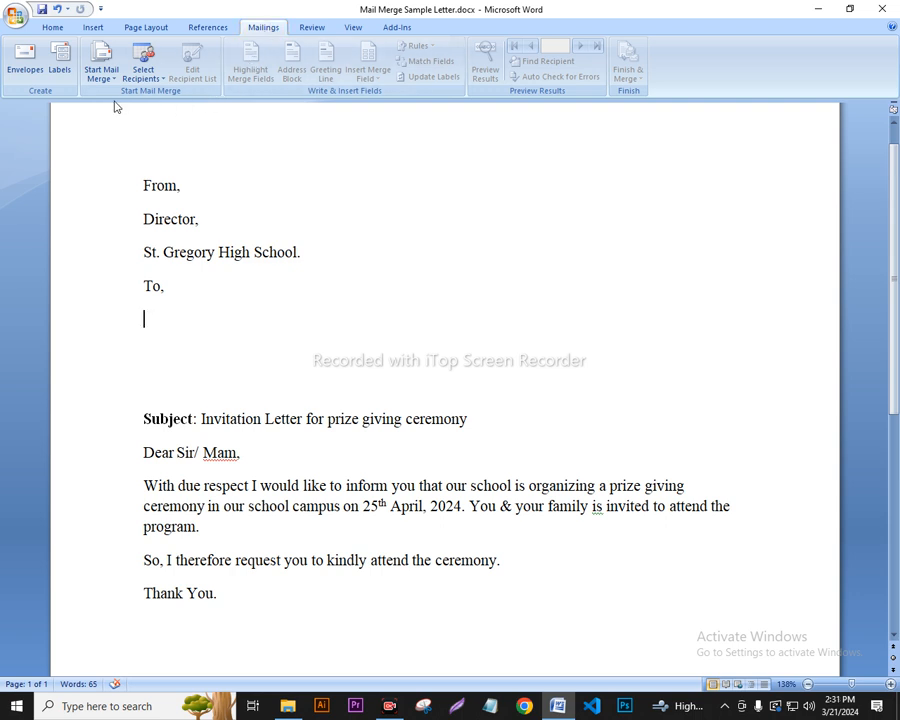
mouse_move(115, 106)
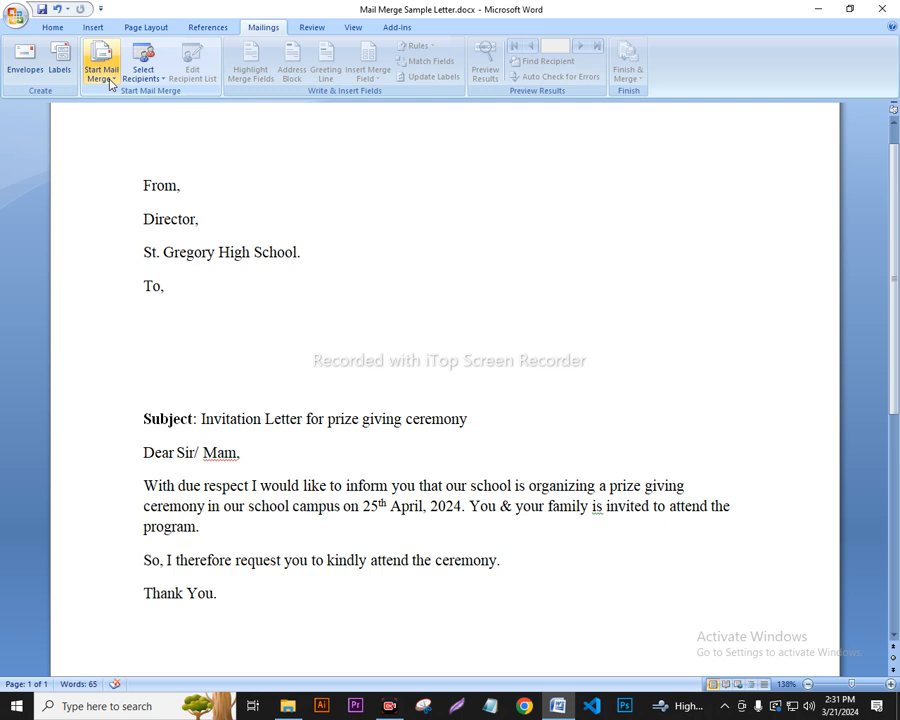
click(102, 75)
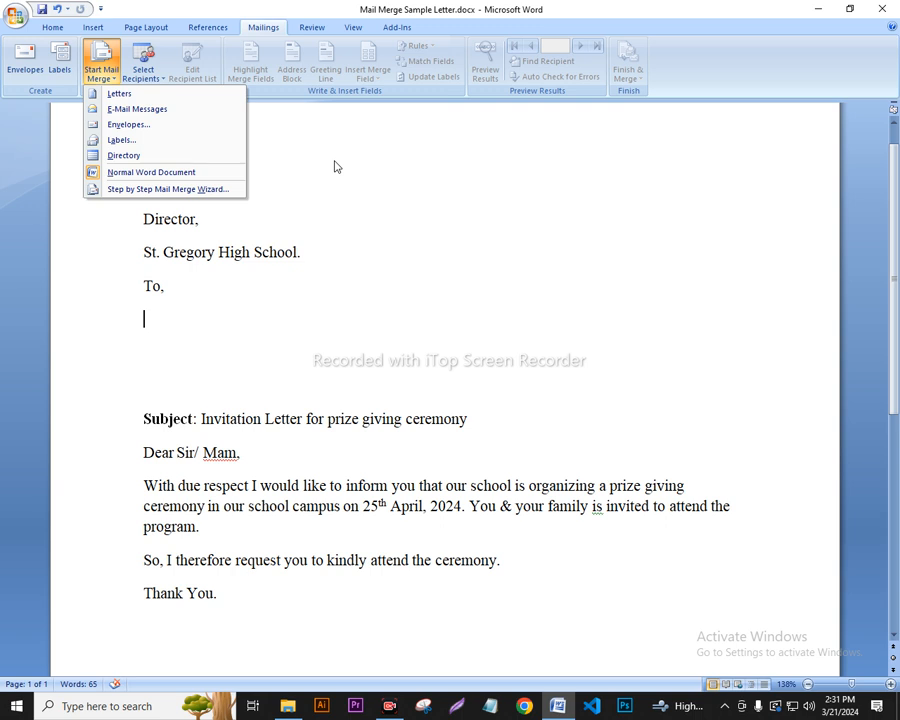
click(130, 95)
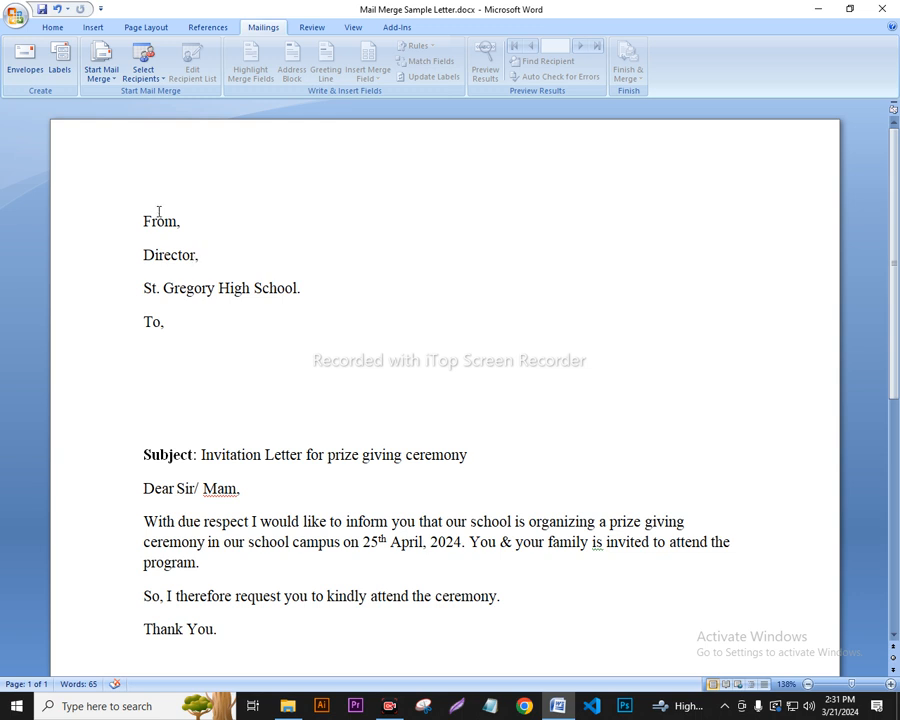
Choose Type New List under Select Recipients to get a blank New Address List entry row.
click(150, 74)
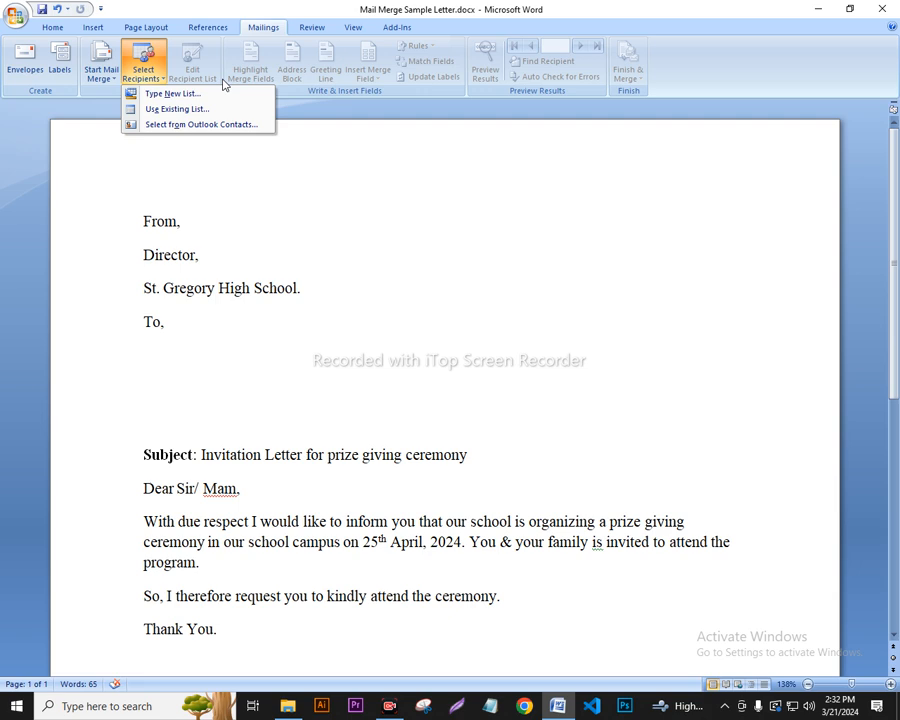
click(184, 93)
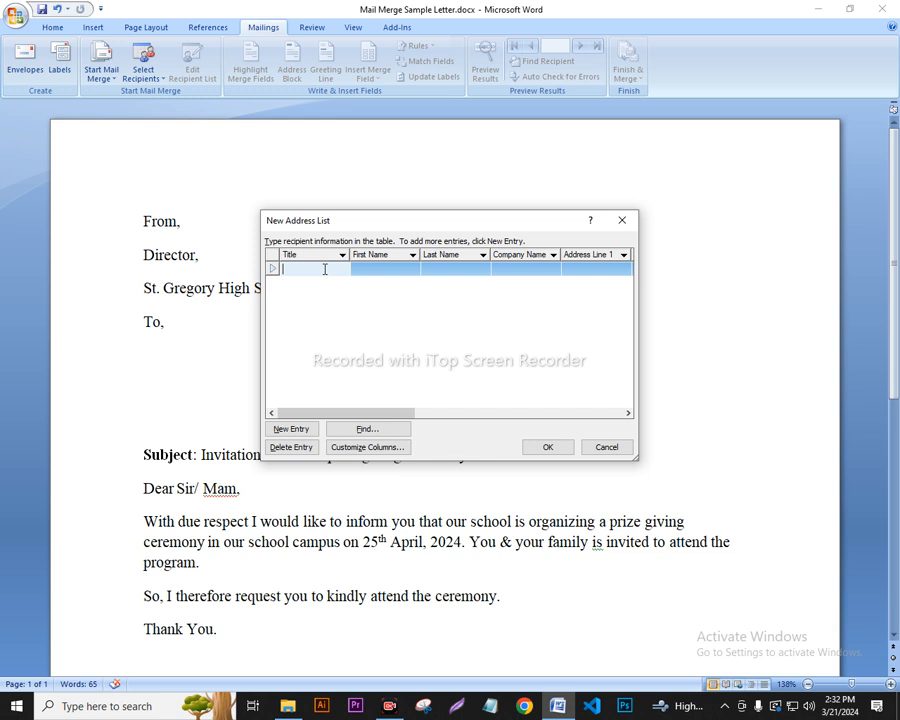
click(534, 266)
click(590, 270)
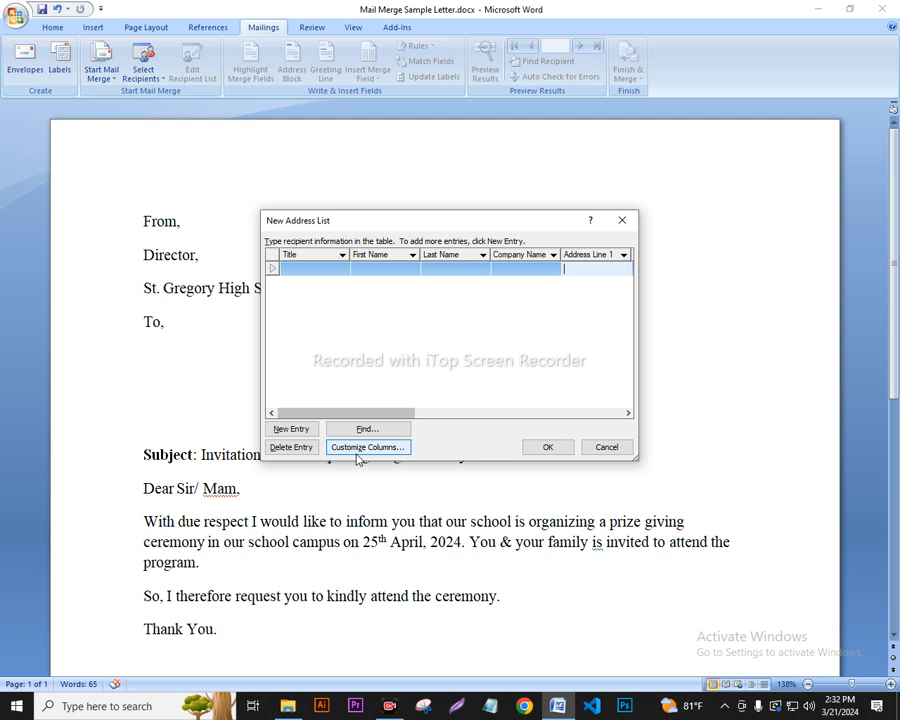
Open Customize Address List and delete the Address Line 2 field.
click(356, 449)
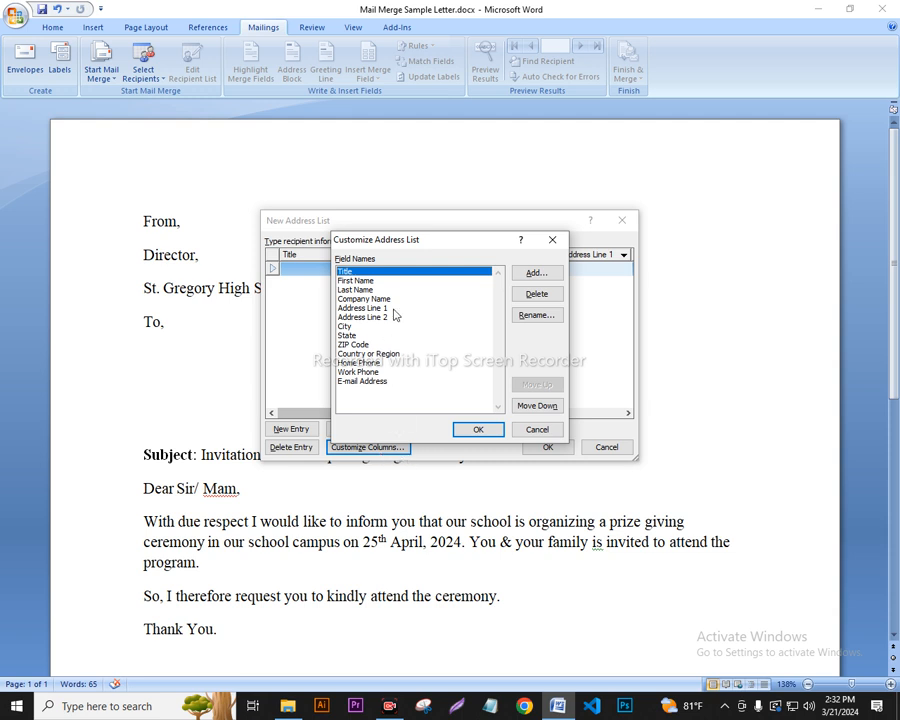
drag(463, 243, 505, 183)
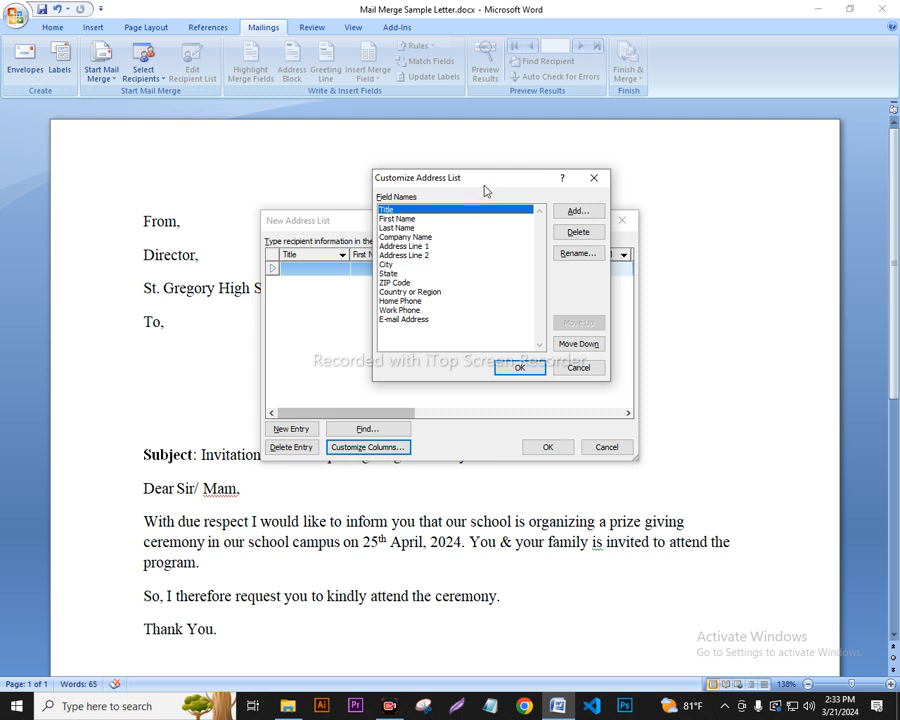
drag(500, 179, 496, 203)
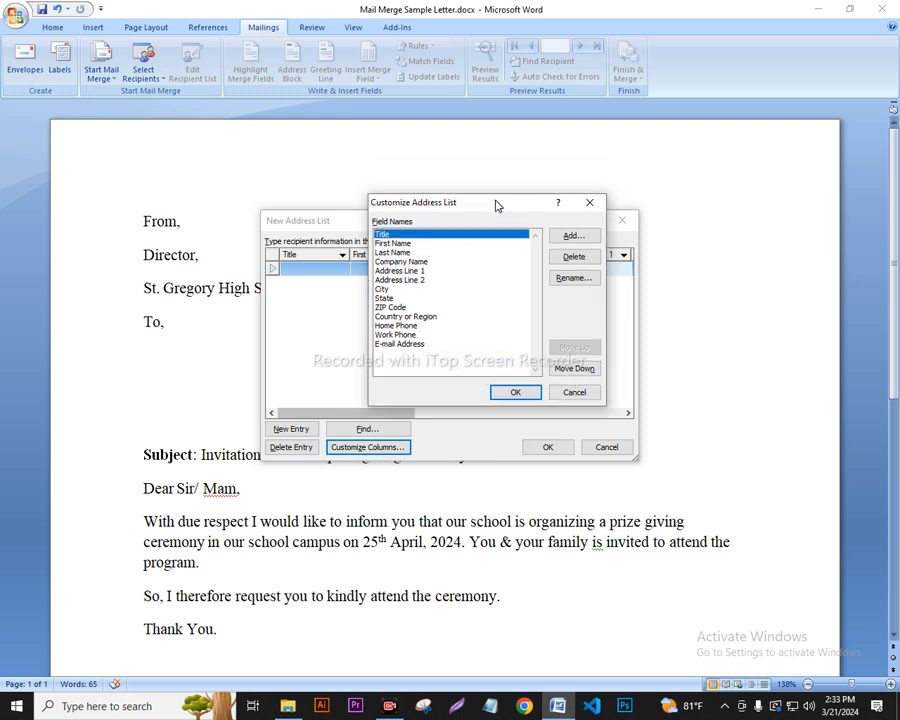
click(422, 243)
click(425, 253)
click(428, 262)
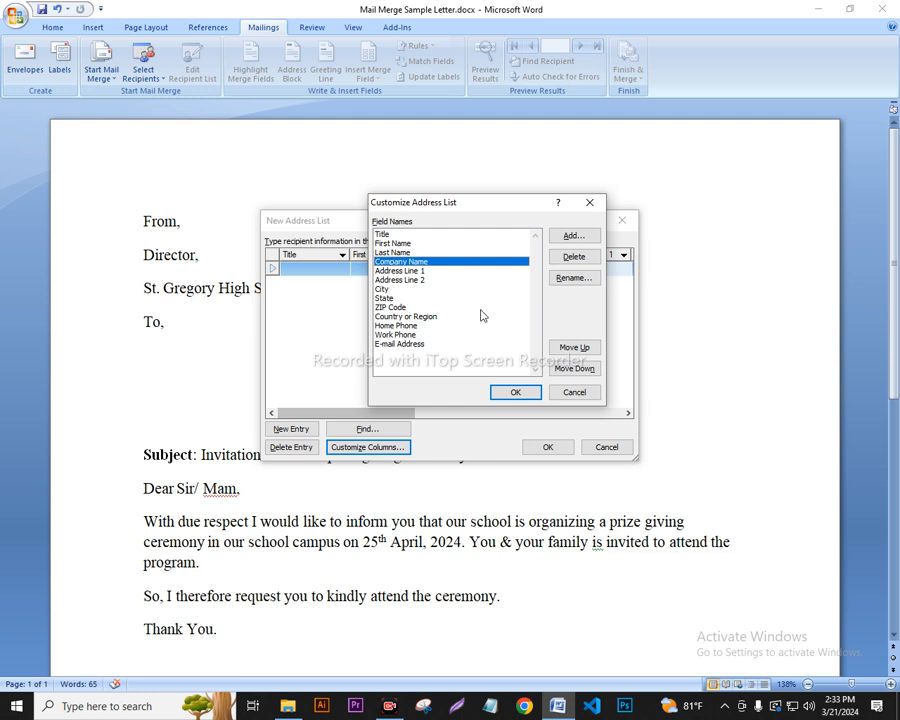
click(444, 272)
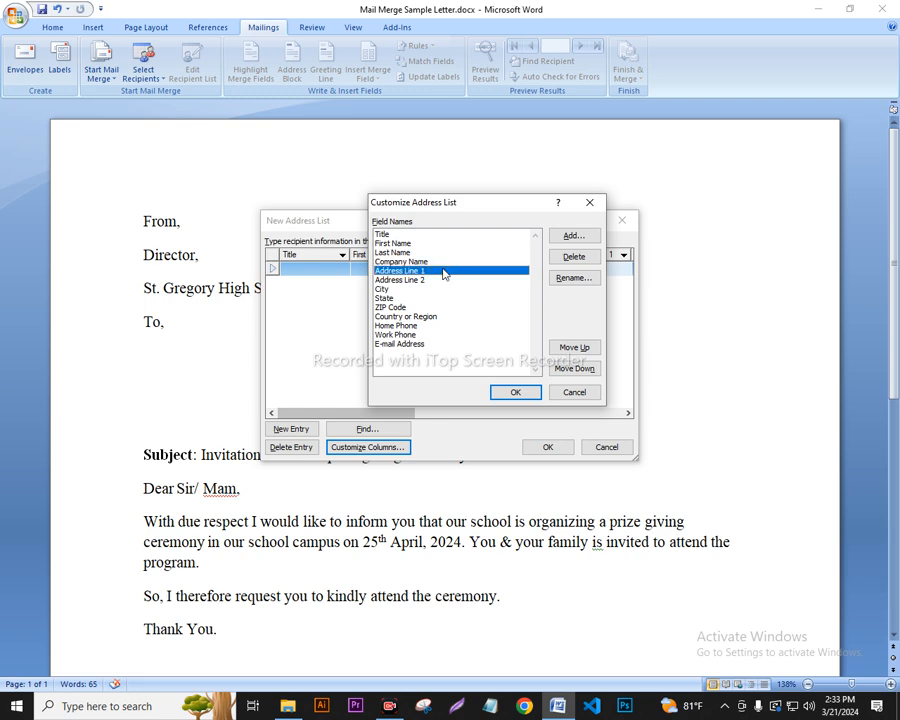
click(440, 280)
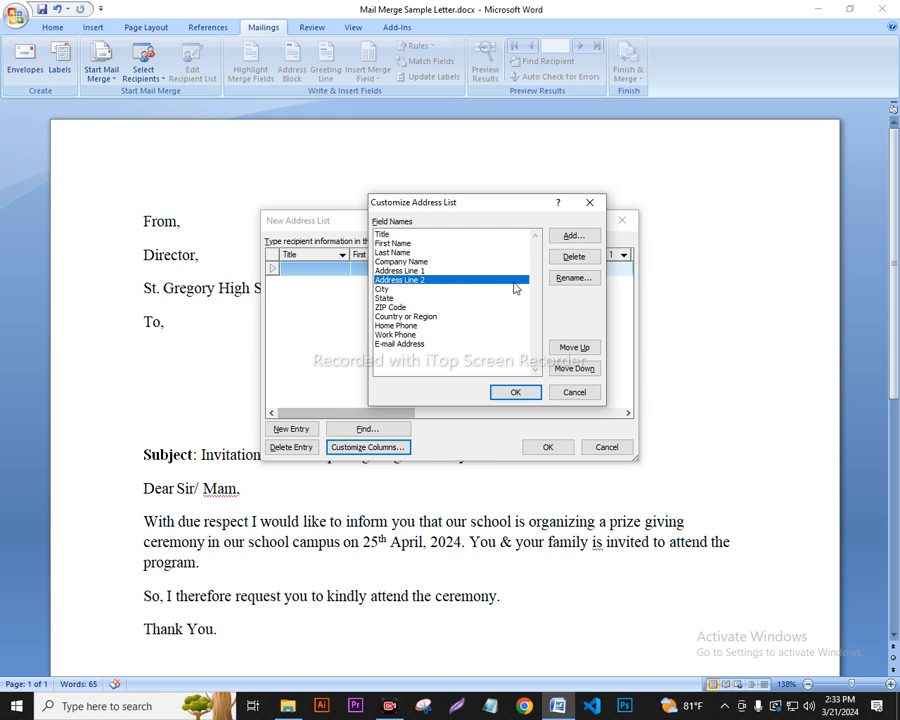
click(583, 261)
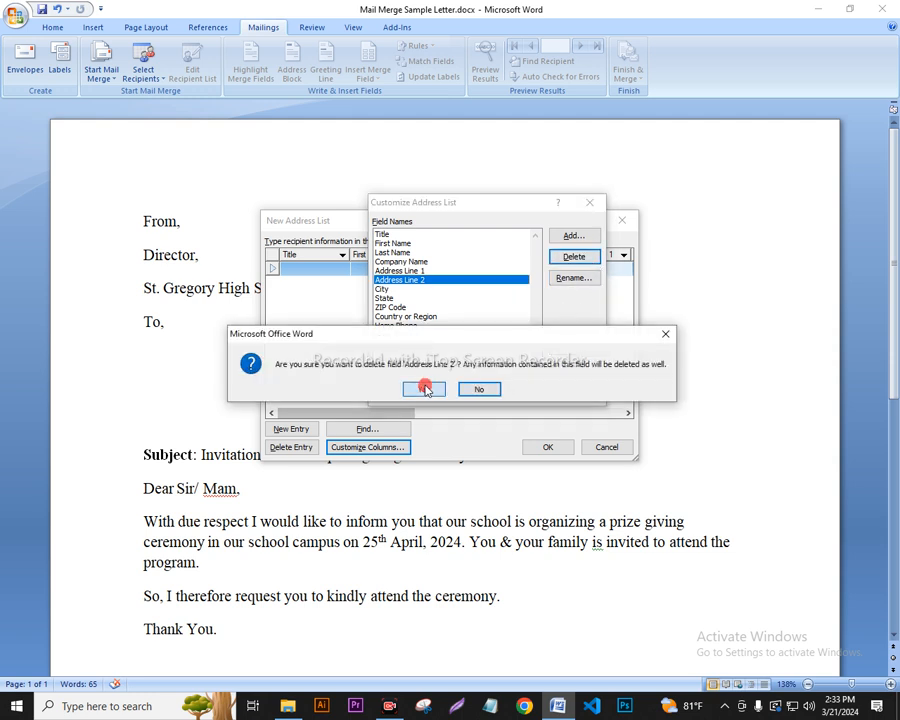
click(425, 389)
Delete the City, State, ZIP Code, Country or Region and Home Phone fields.
click(410, 280)
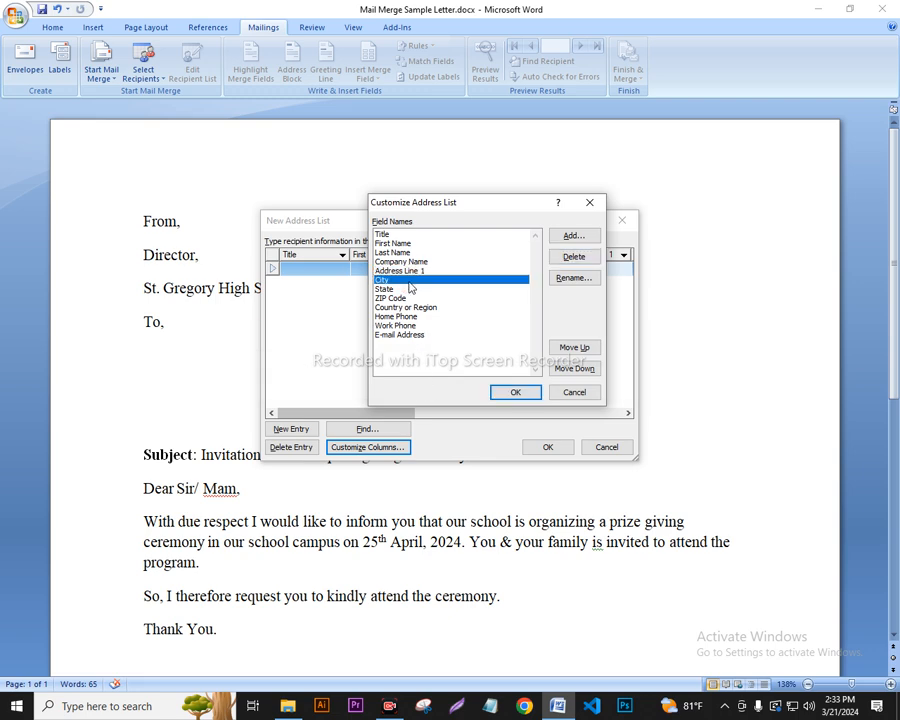
click(585, 257)
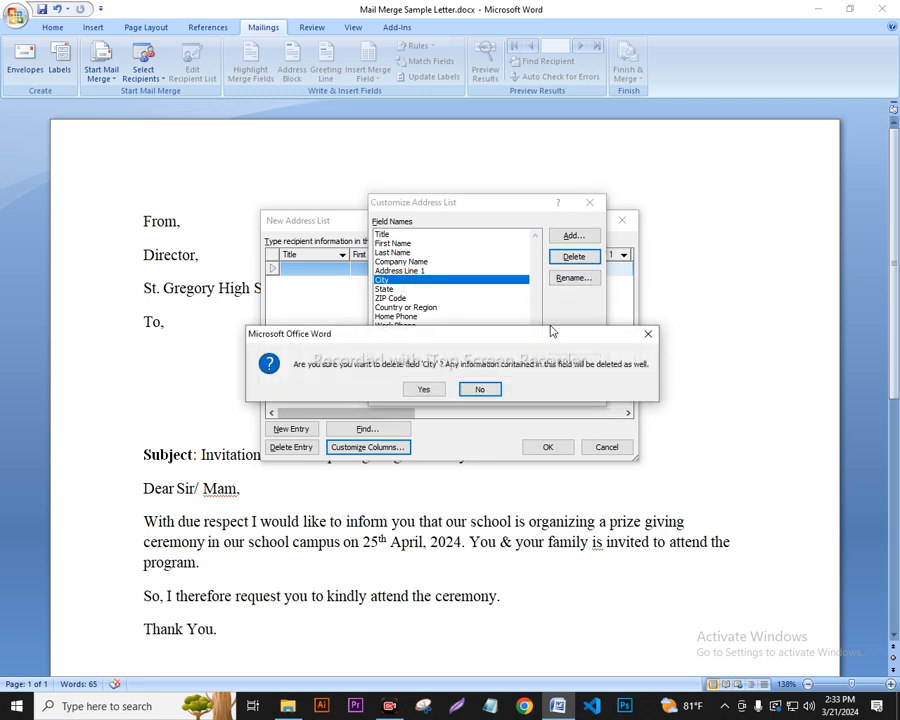
click(424, 390)
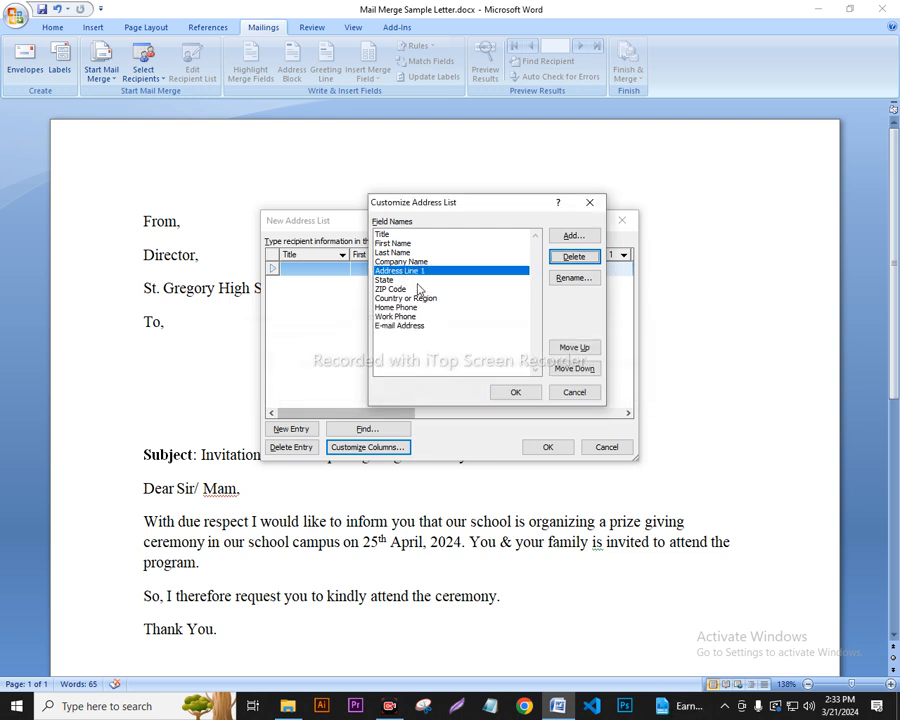
click(572, 258)
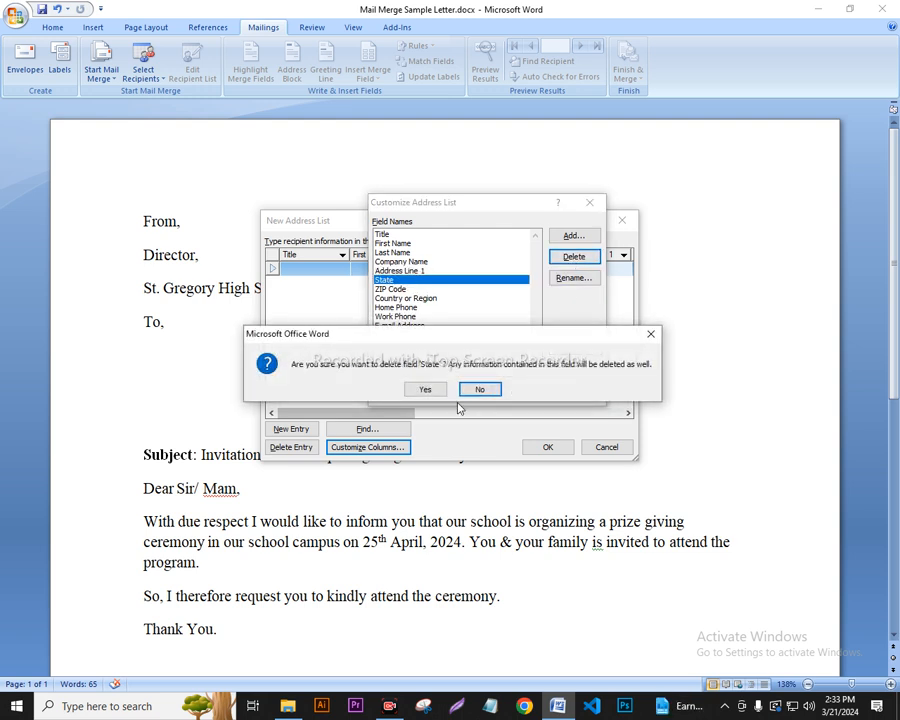
click(443, 390)
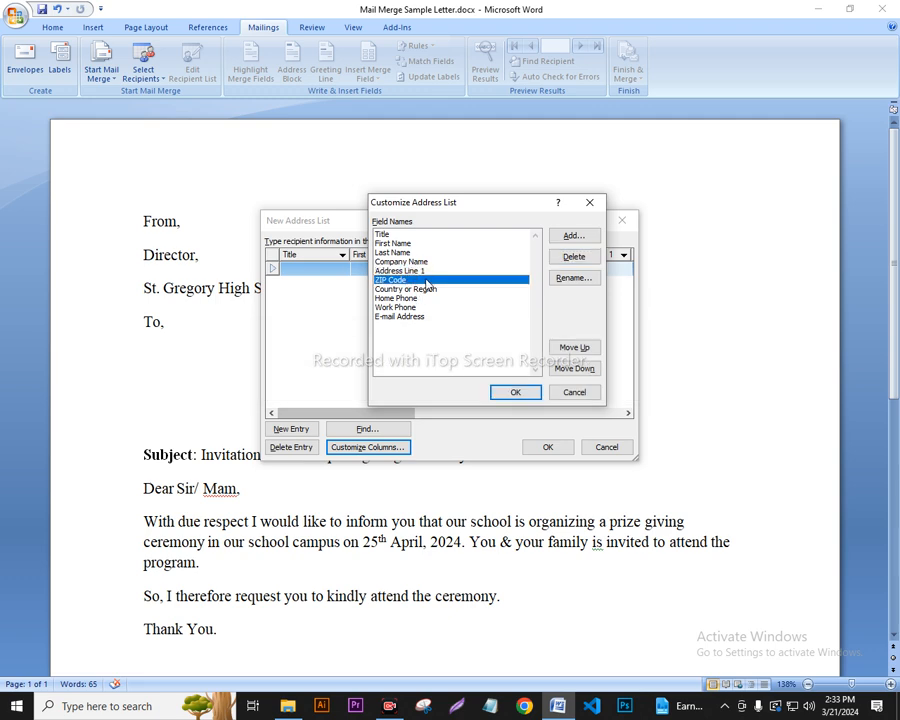
click(569, 257)
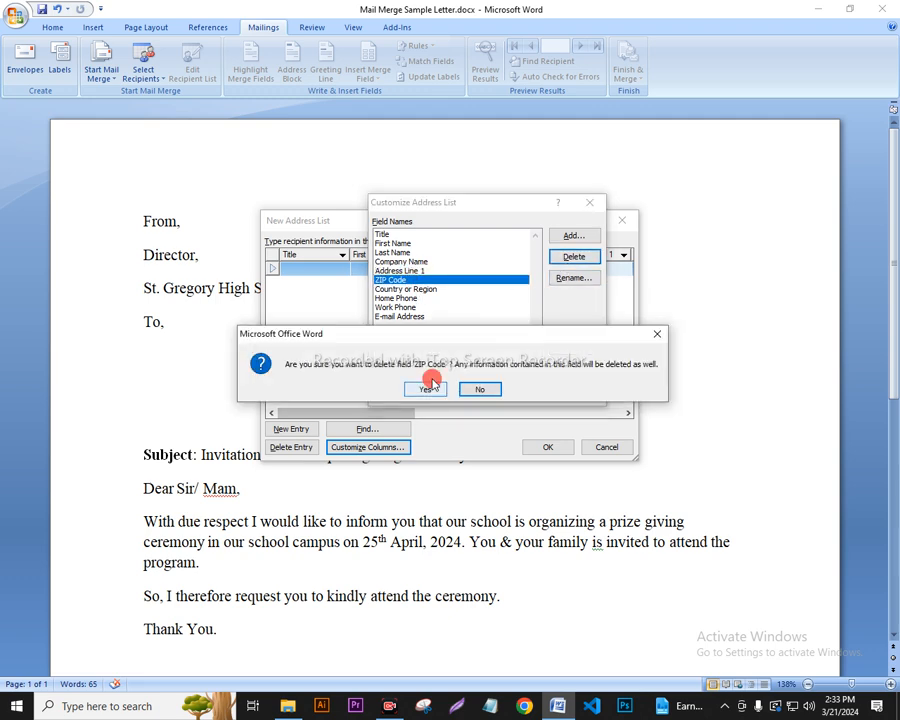
click(426, 390)
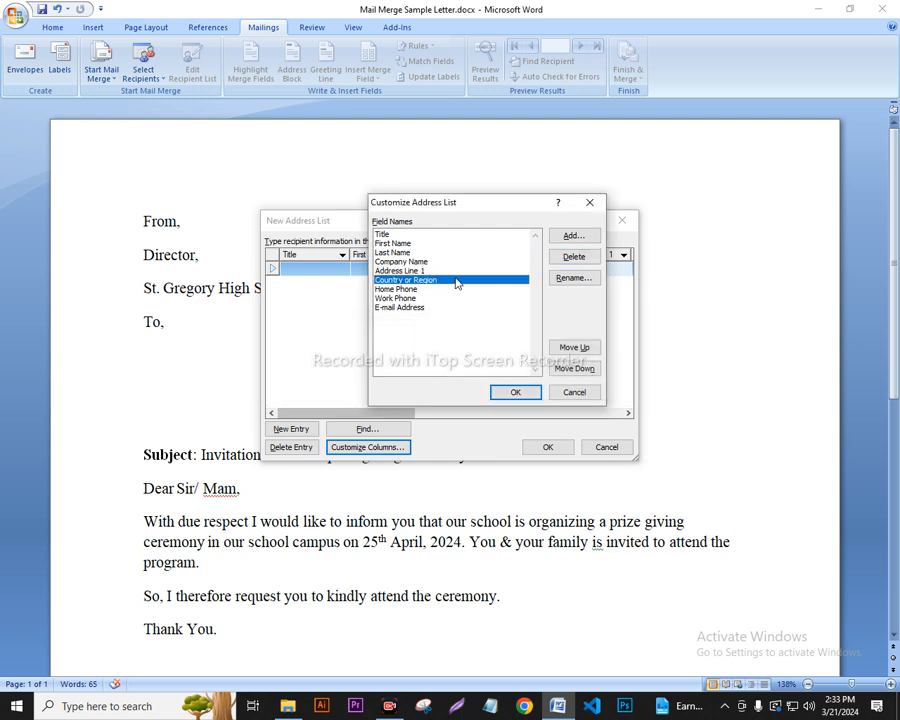
click(572, 262)
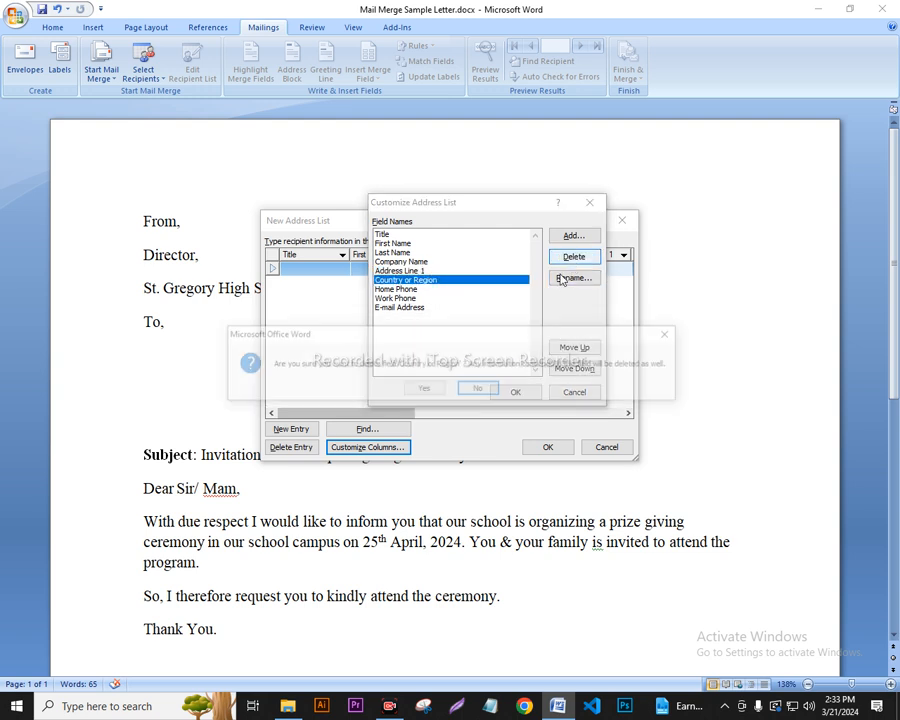
click(426, 390)
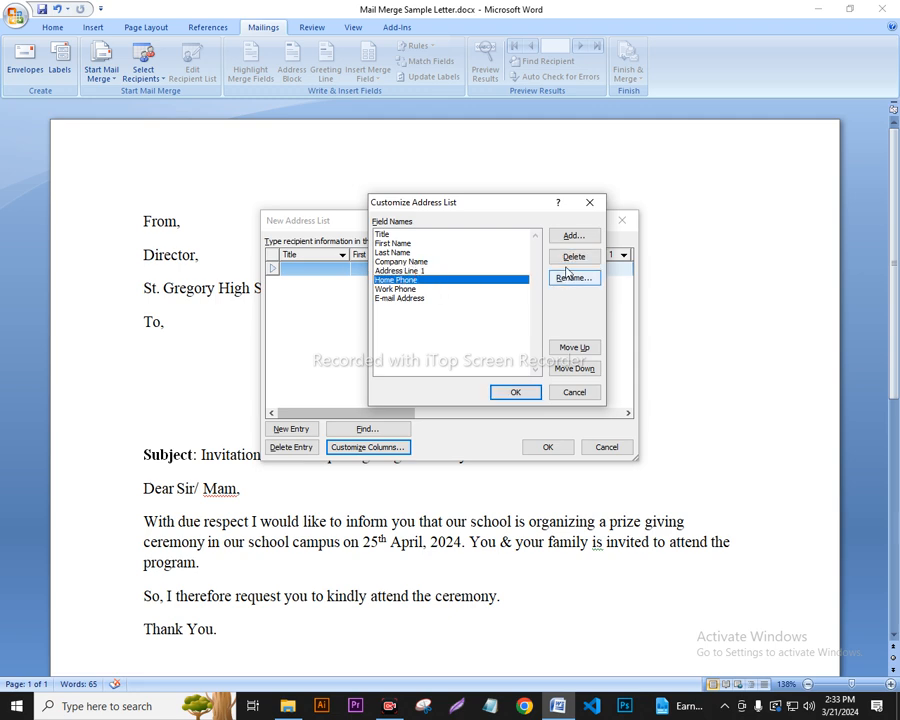
click(572, 257)
click(426, 389)
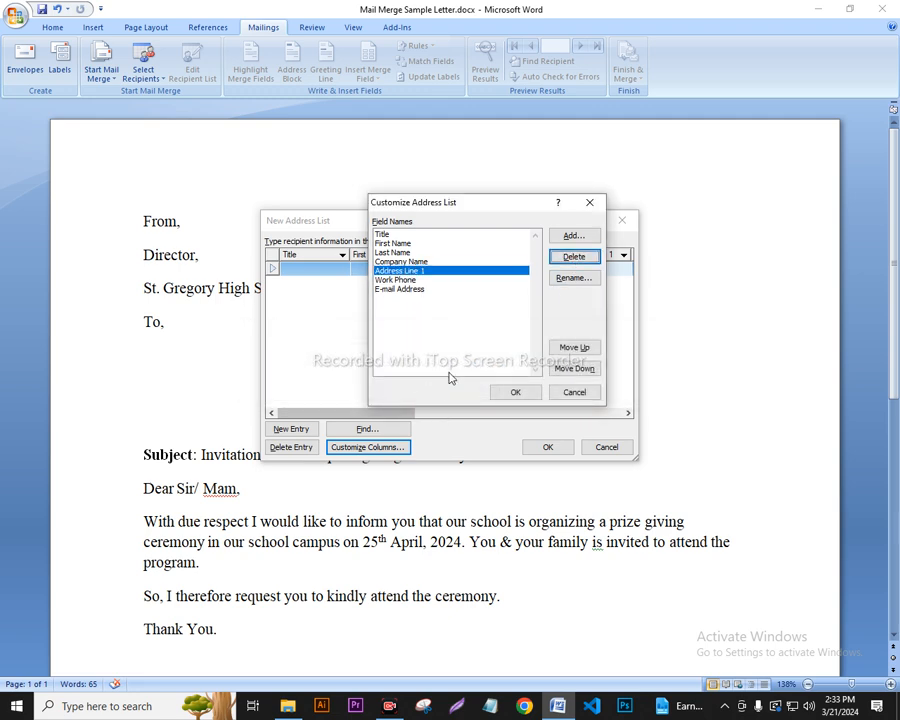
Delete the Work Phone and E-mail Address fields and apply the trimmed field list.
click(421, 281)
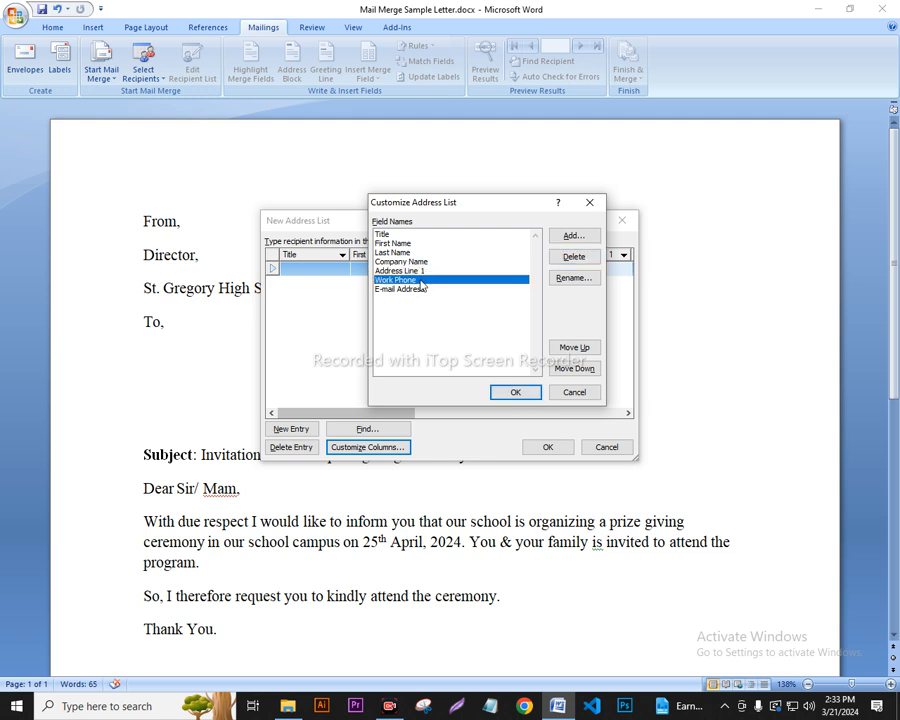
click(572, 257)
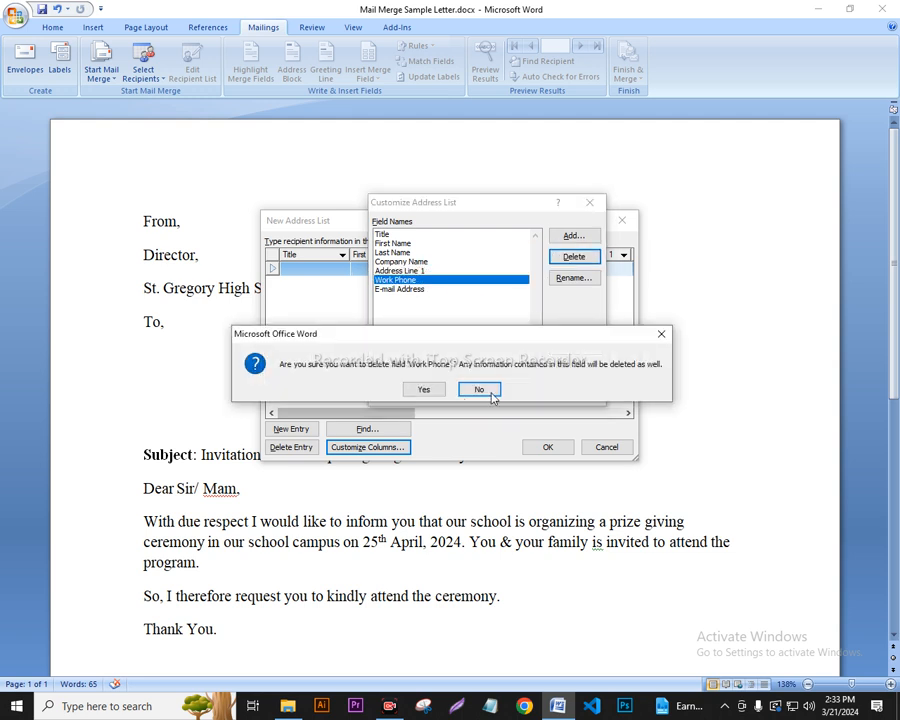
click(440, 391)
click(427, 281)
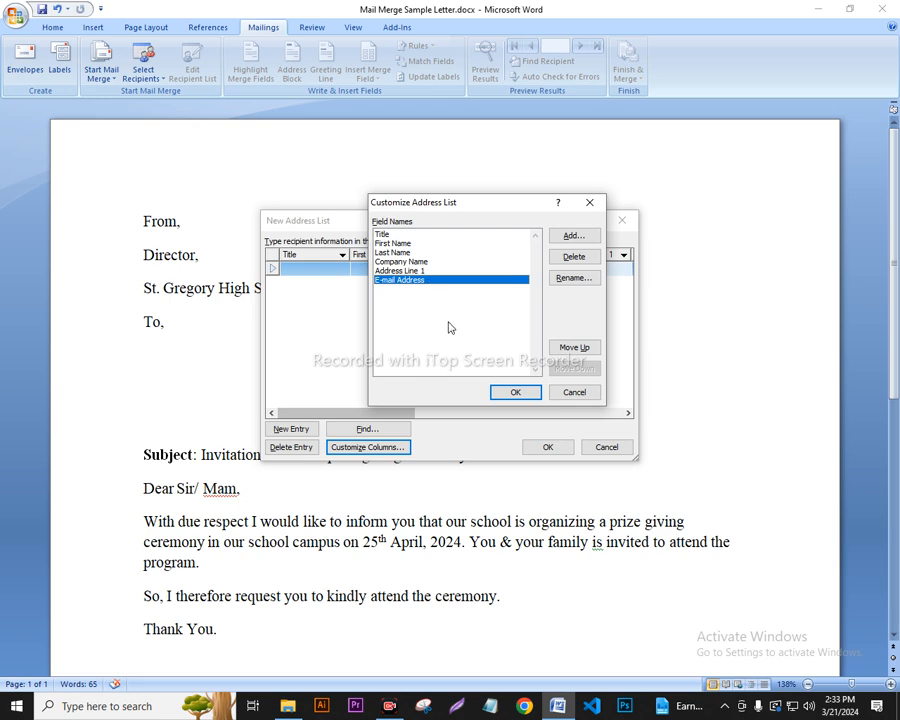
click(574, 258)
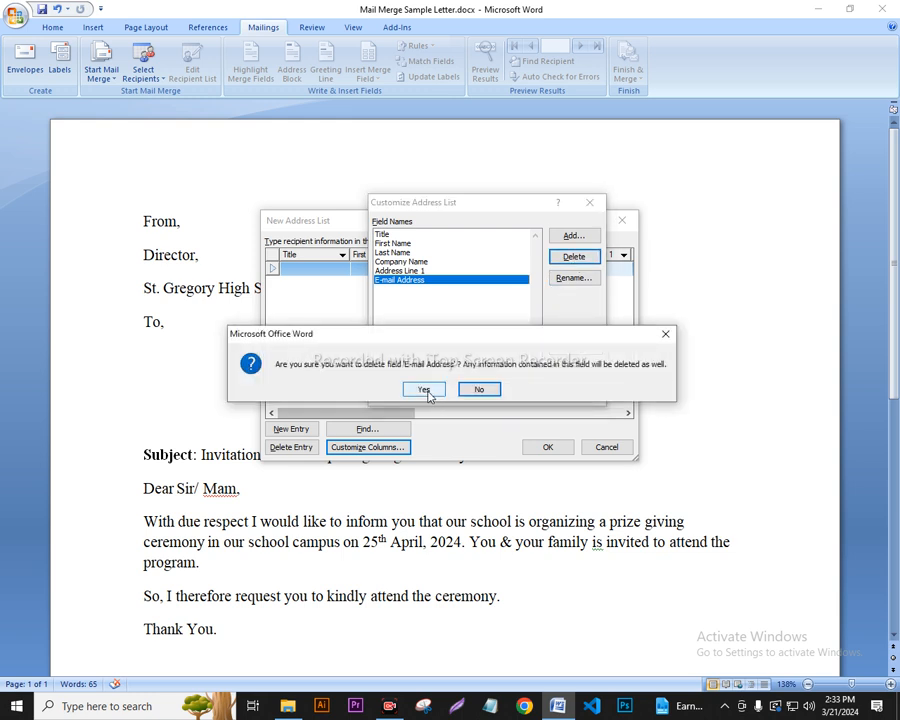
click(424, 390)
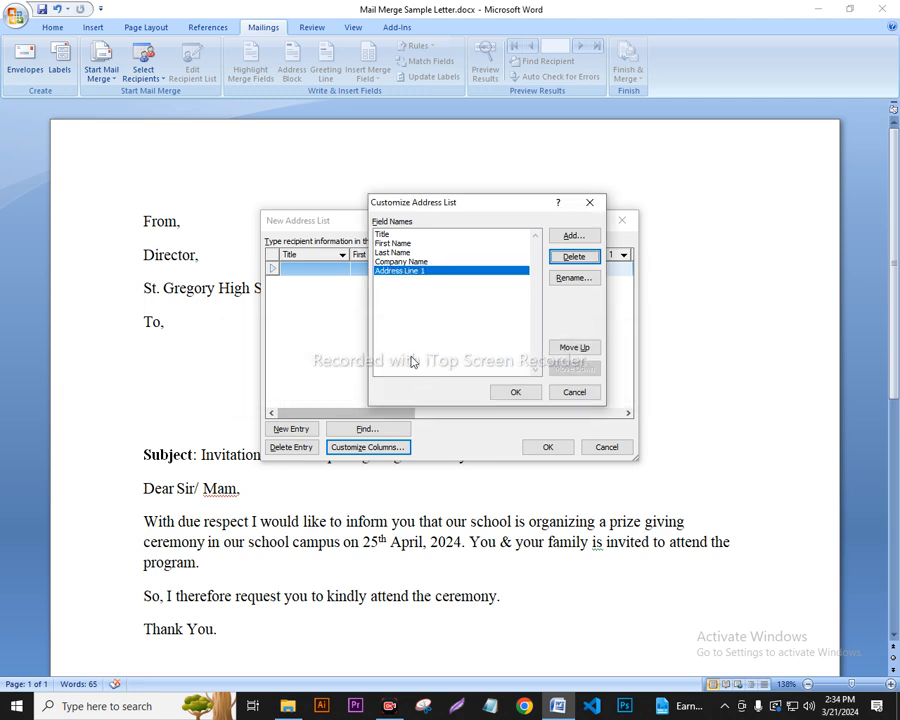
click(515, 393)
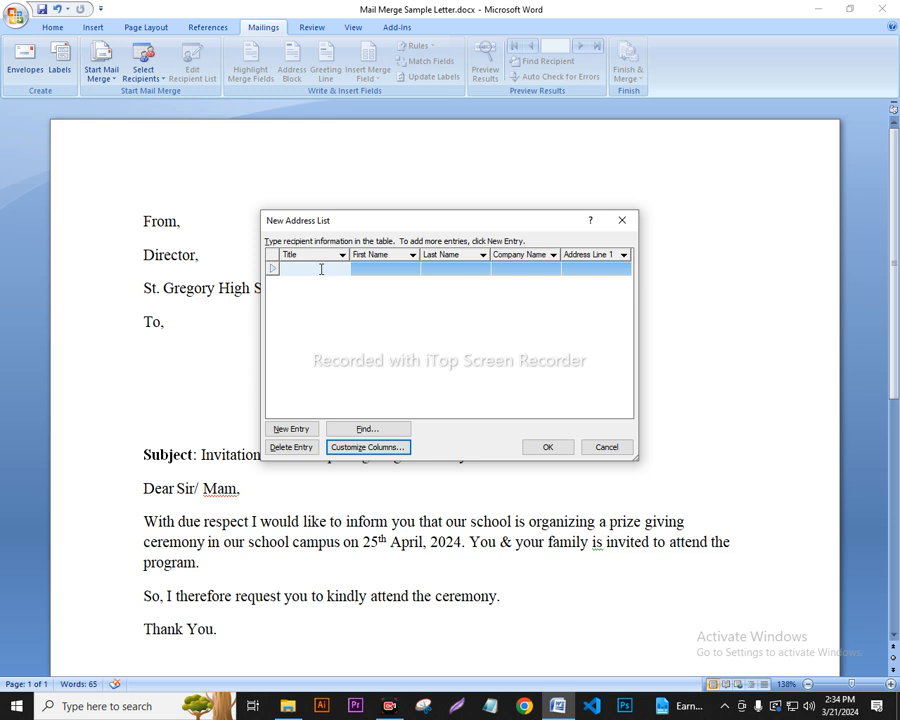
Remove the Title field, rename Address Line 1 to Address, and apply the changes.
click(372, 449)
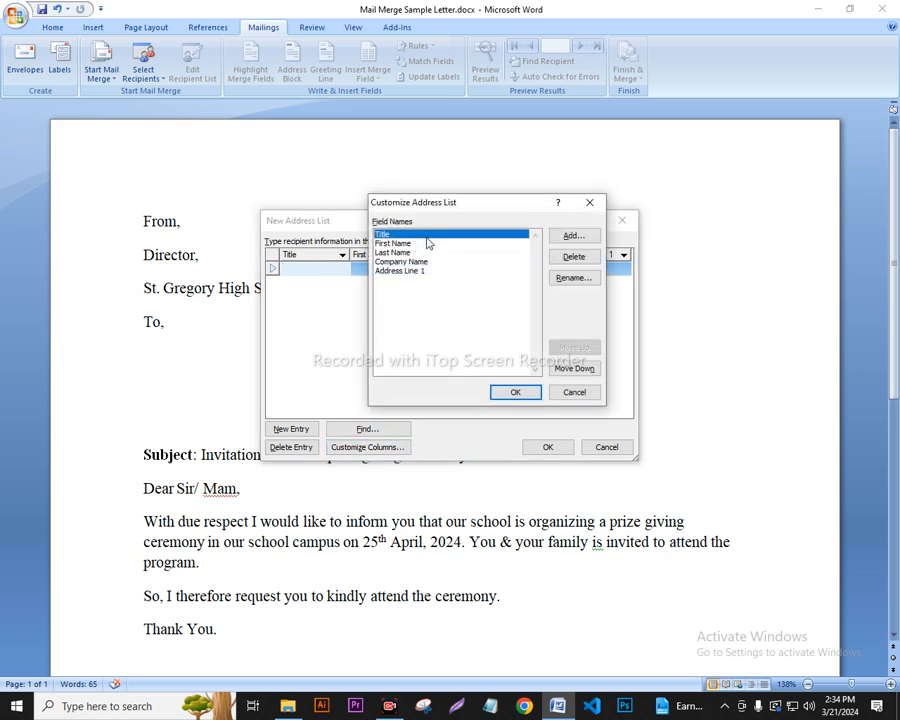
click(567, 268)
click(431, 389)
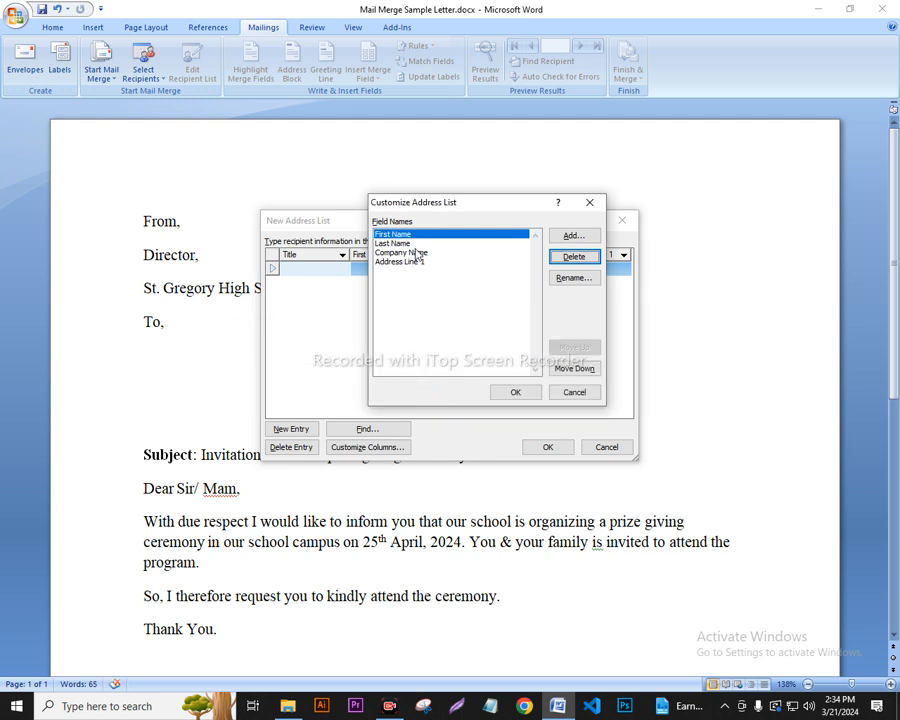
click(418, 254)
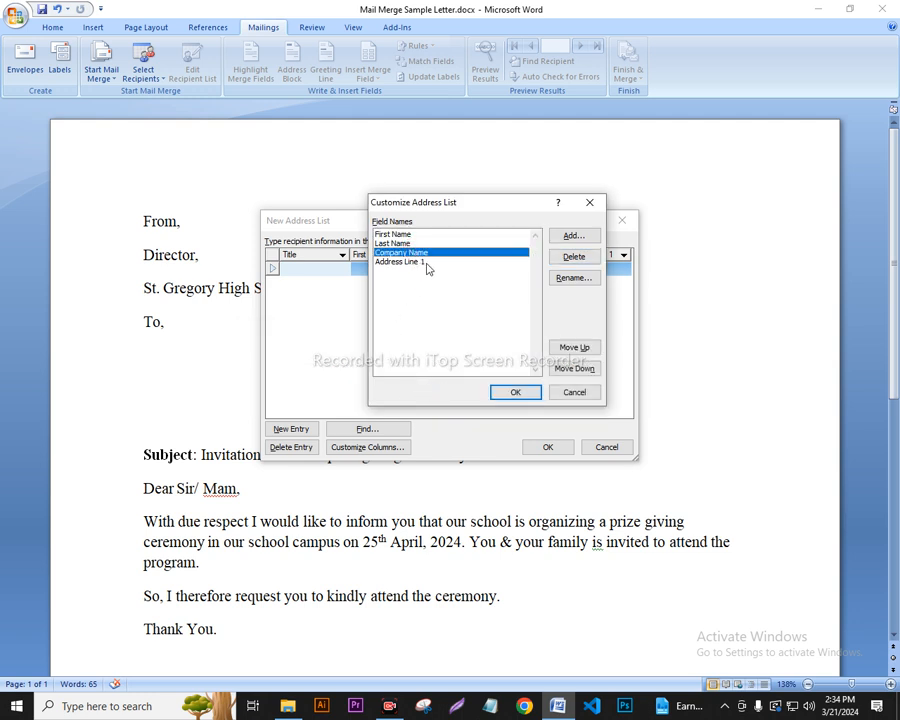
click(427, 264)
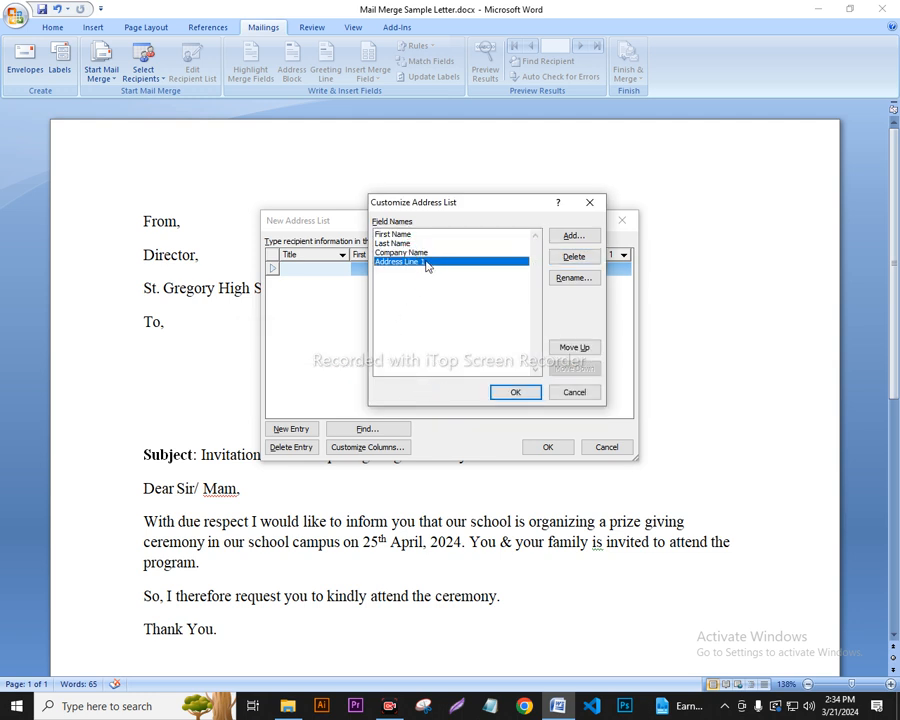
click(571, 280)
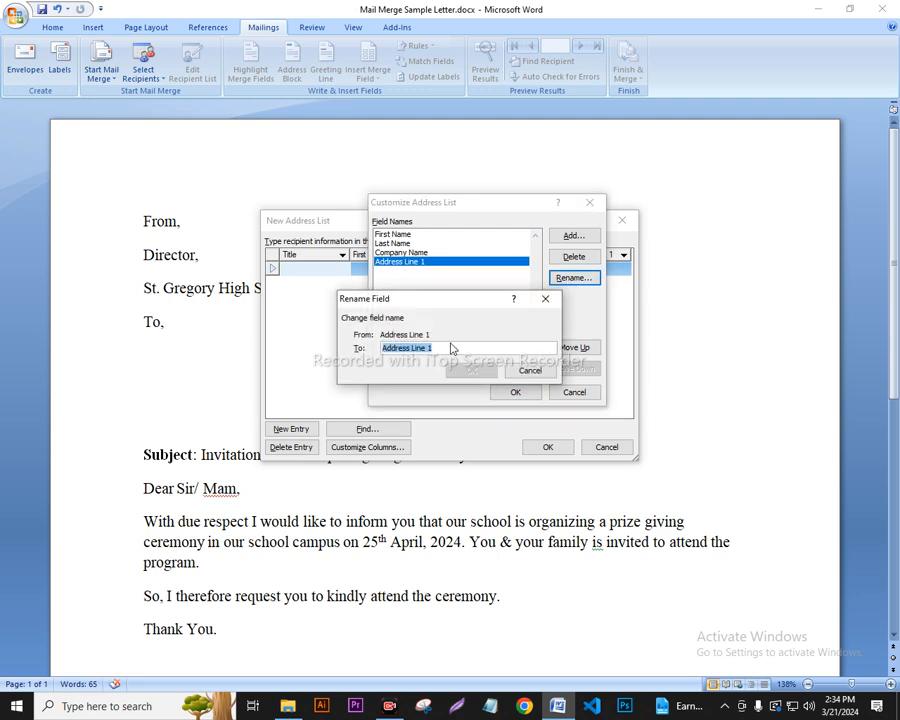
key(BackSpace)
text(A)
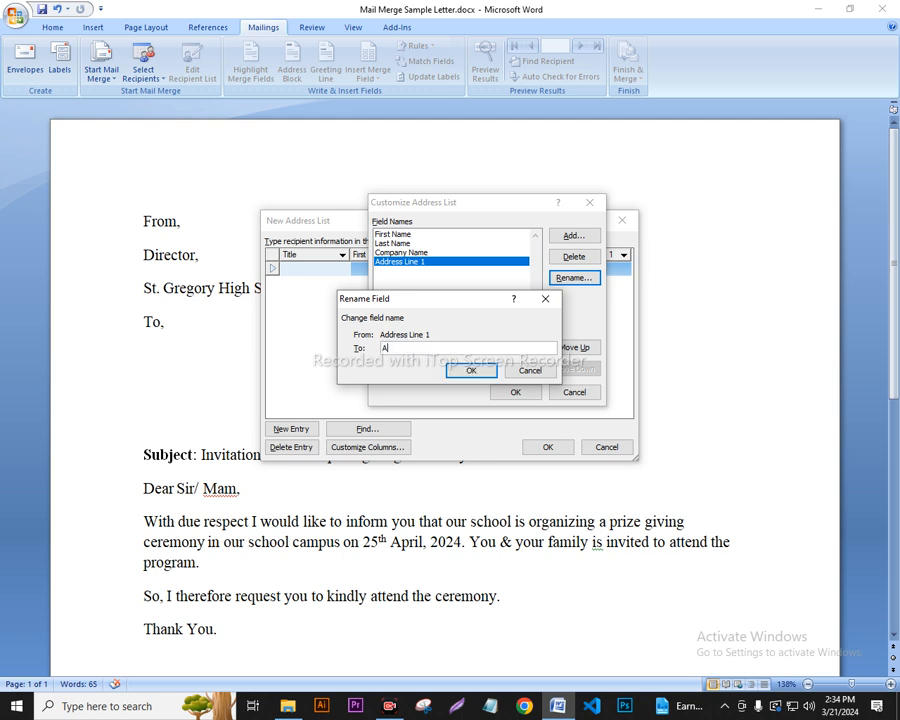
text(ddress)
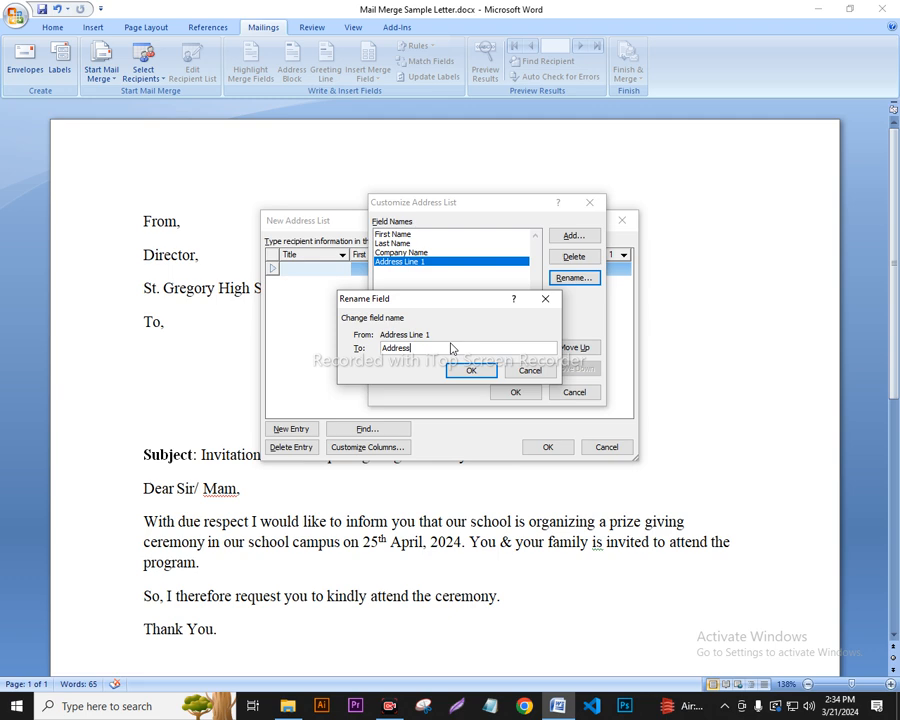
click(478, 373)
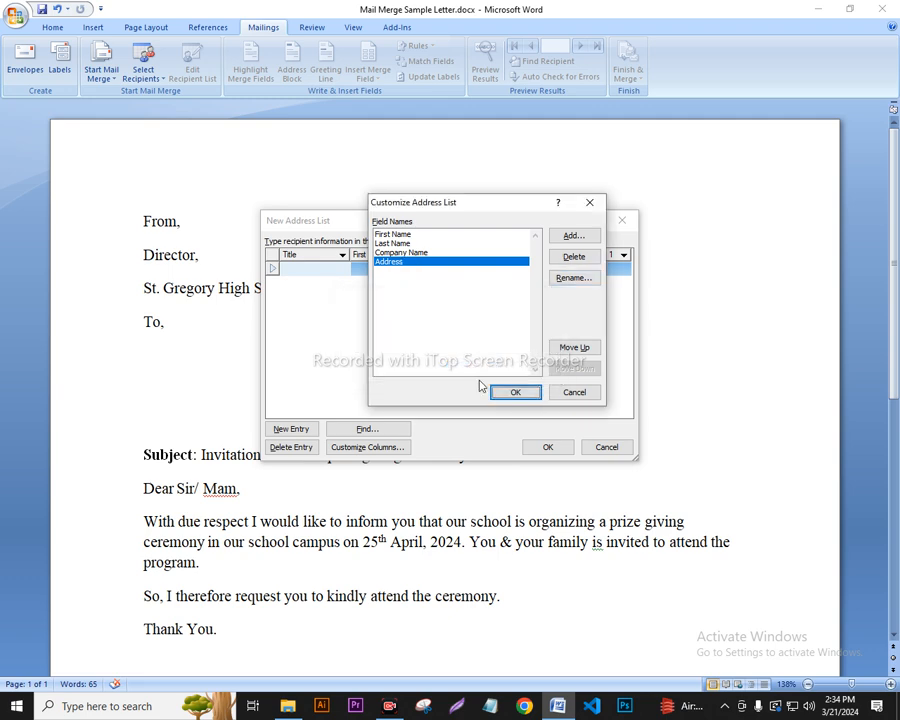
click(515, 393)
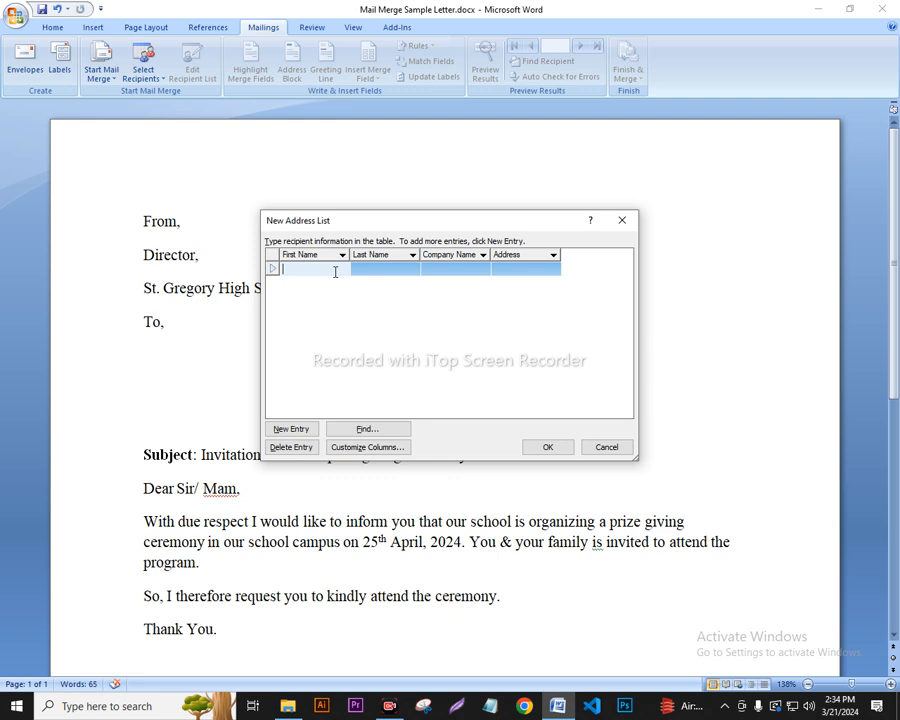
Enter the first recipient's first and last name, company CZIT and address, then add a new row.
text(Raq)
key(BackSpace)
key(BackSpace)
click(386, 269)
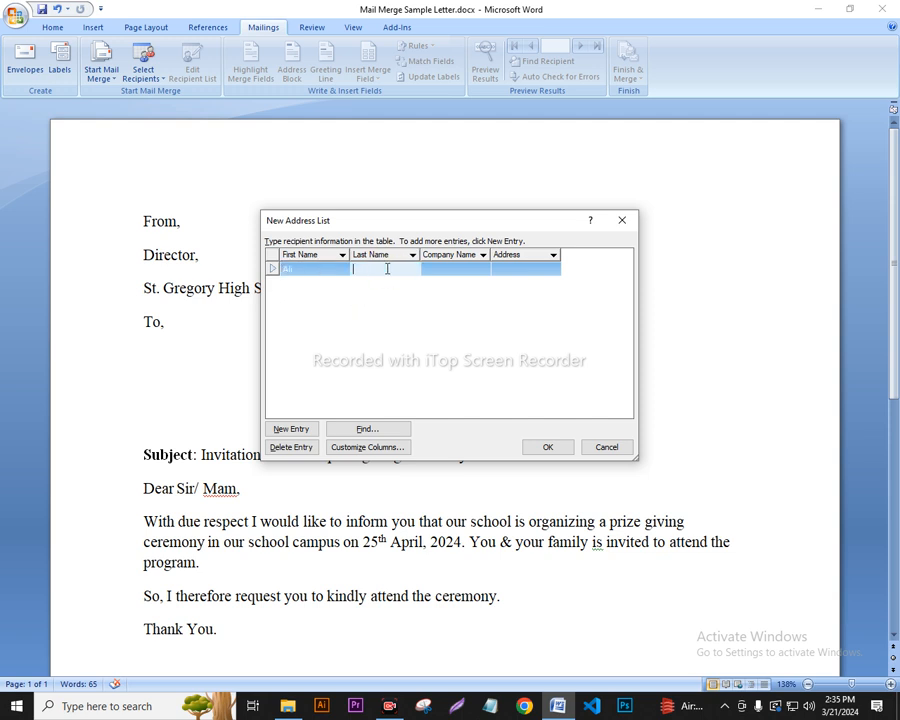
click(464, 267)
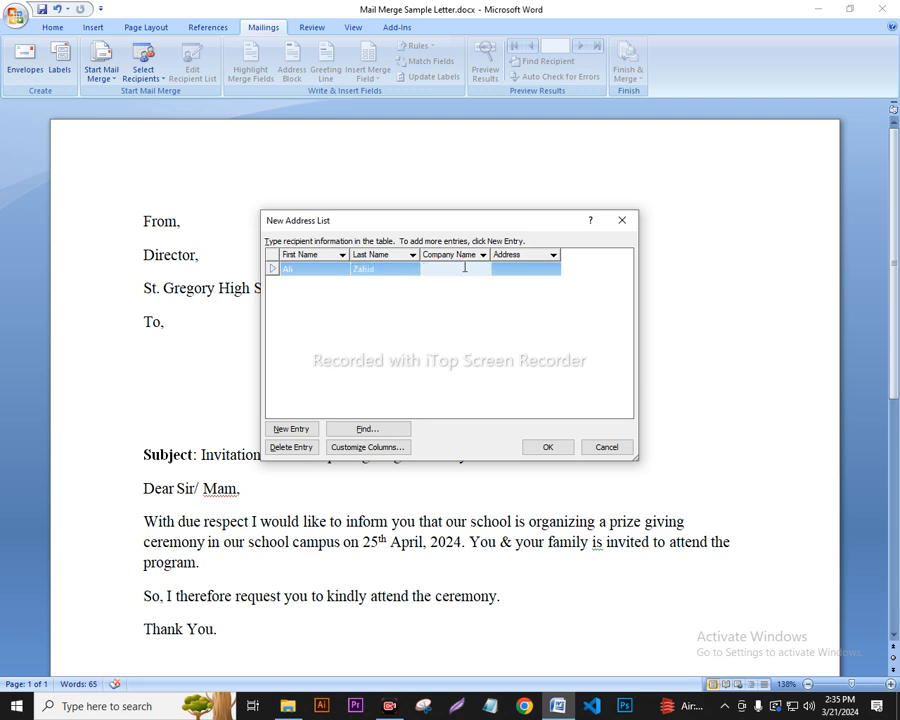
text(CZIT)
click(521, 270)
text(Paltan, Dhaka)
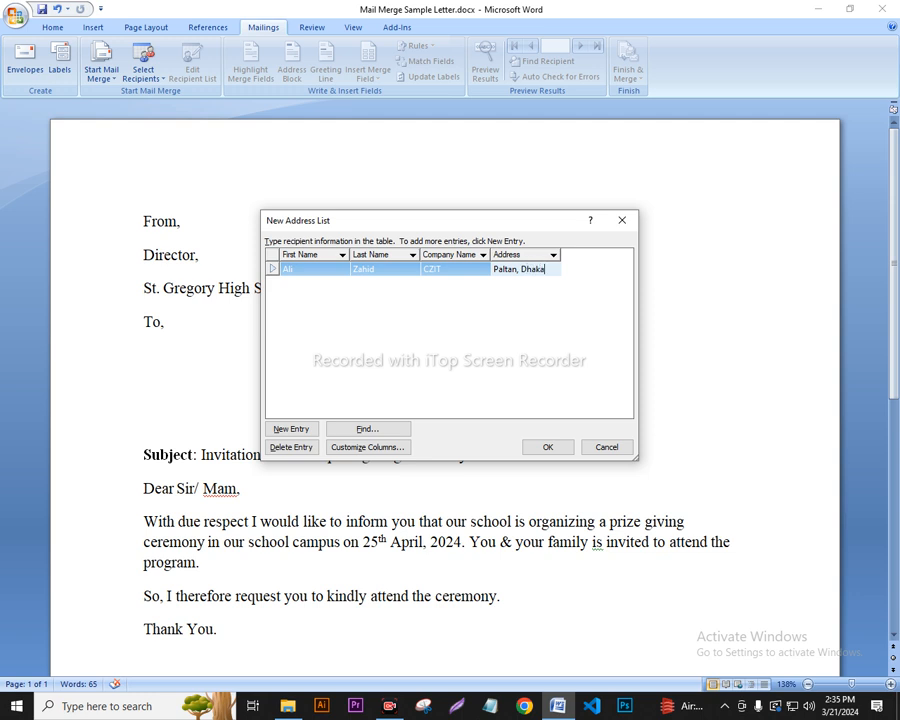
text(.)
key(Tab)
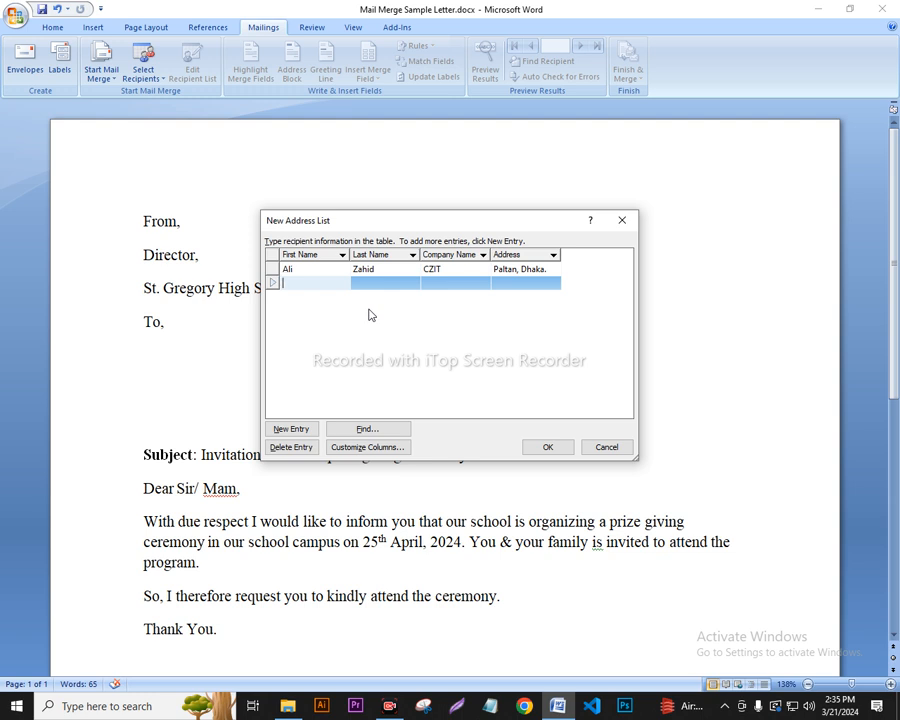
Enter the second recipient's name, company 'CZ' and address, begin the next entry, and close the list with OK.
key(Tab)
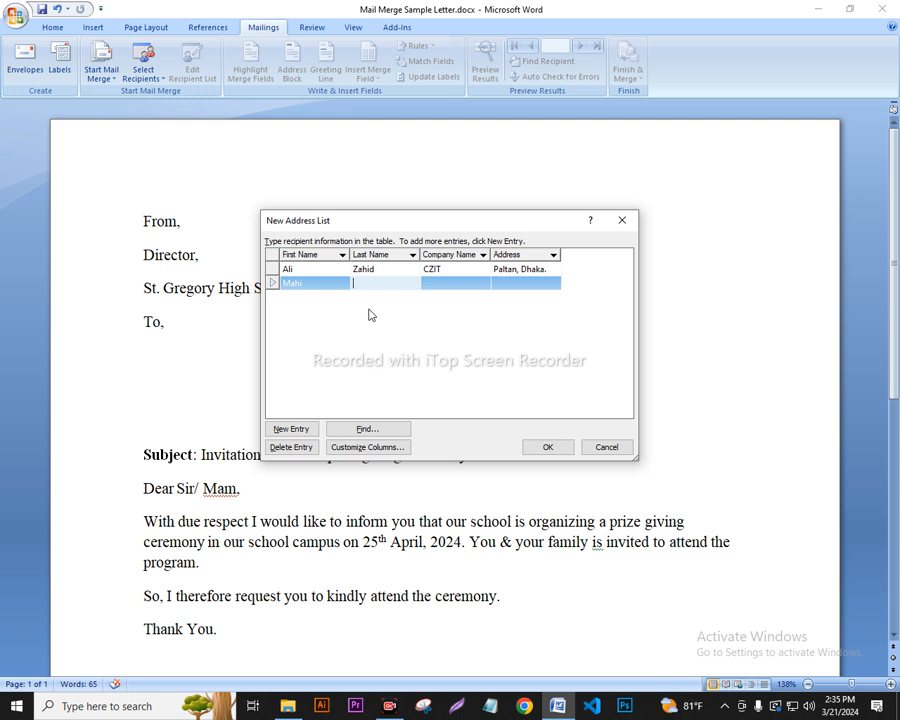
key(Tab)
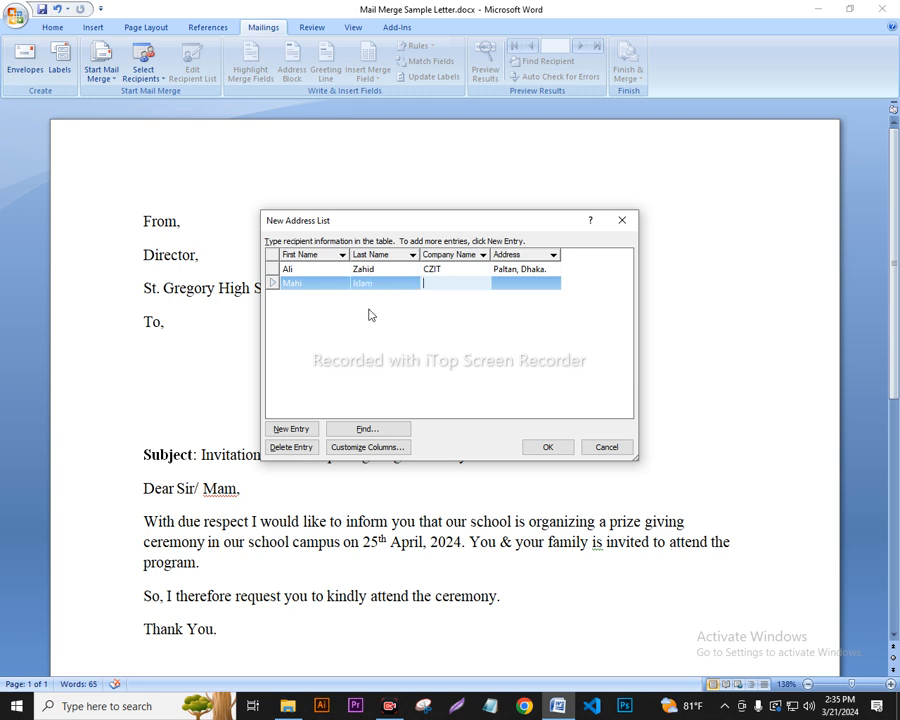
text(CZIT)
key(Tab)
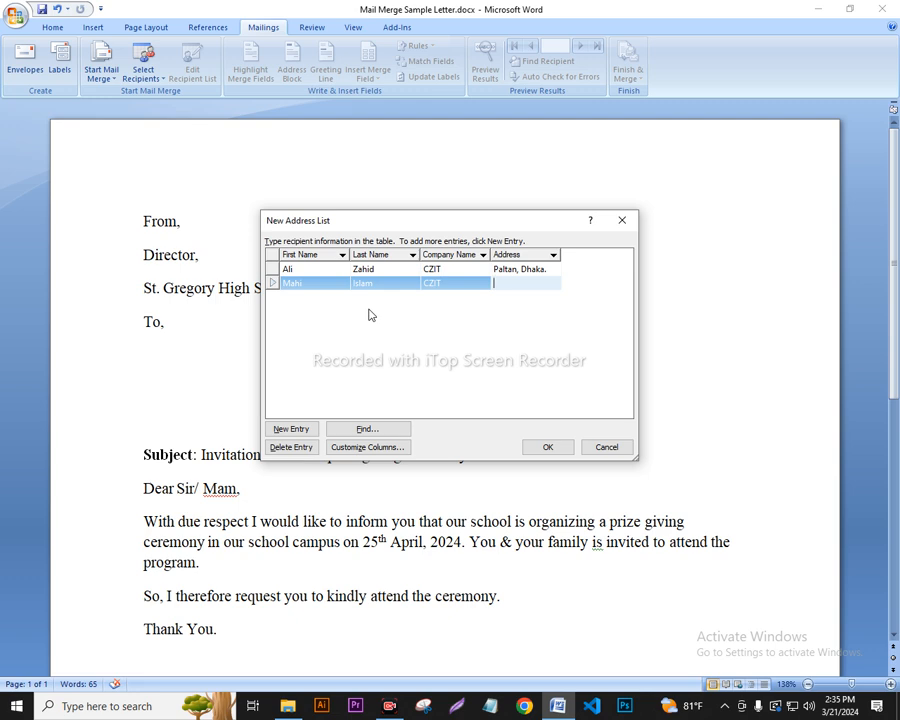
text(L)
text(aksmibaza)
text(r, Dhaka.)
key(Tab)
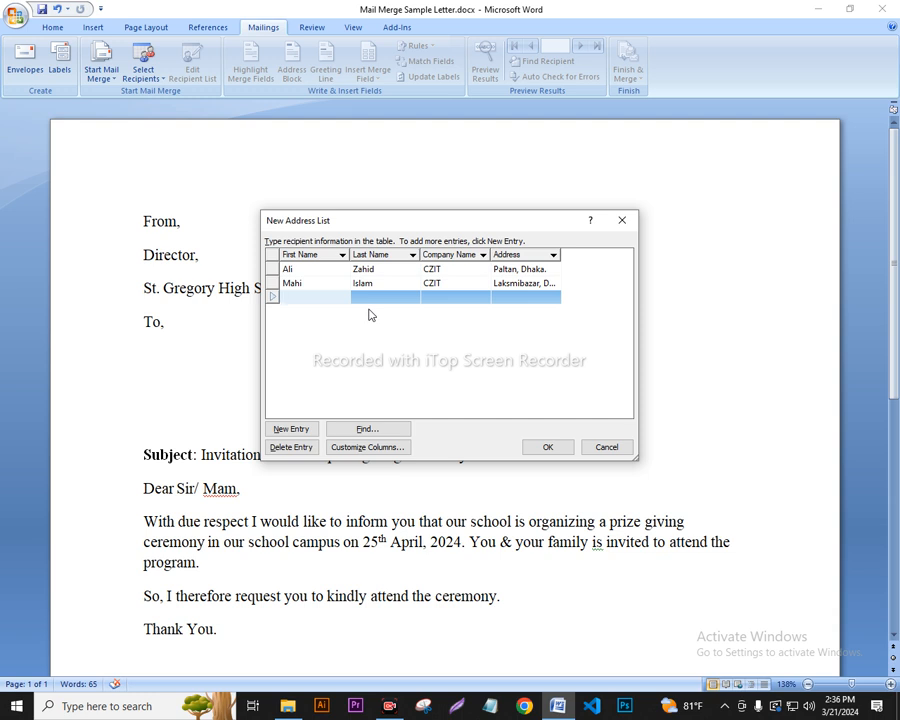
key(Tab)
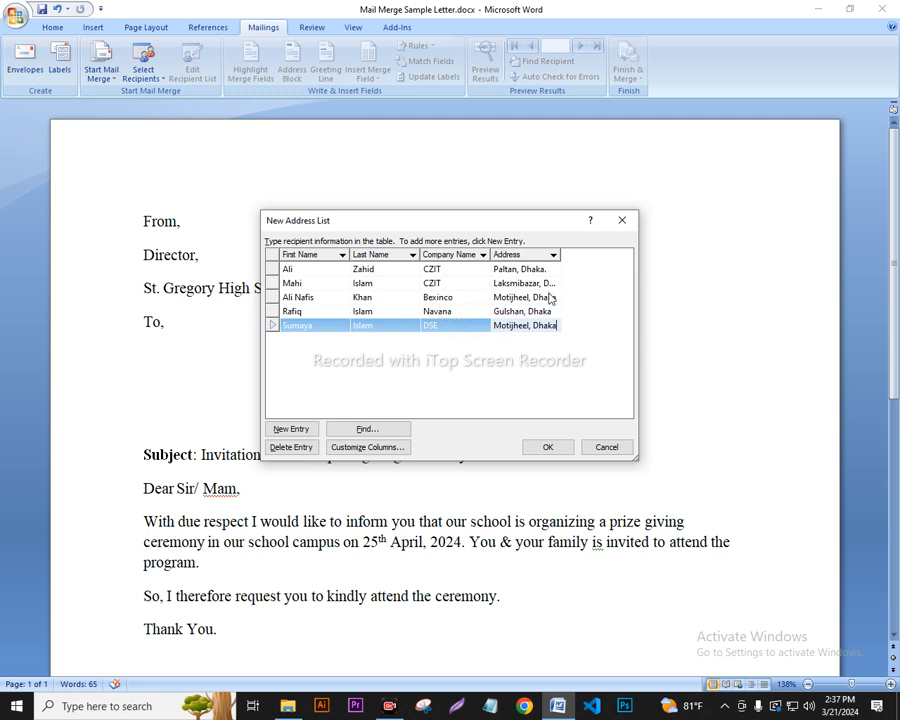
click(544, 447)
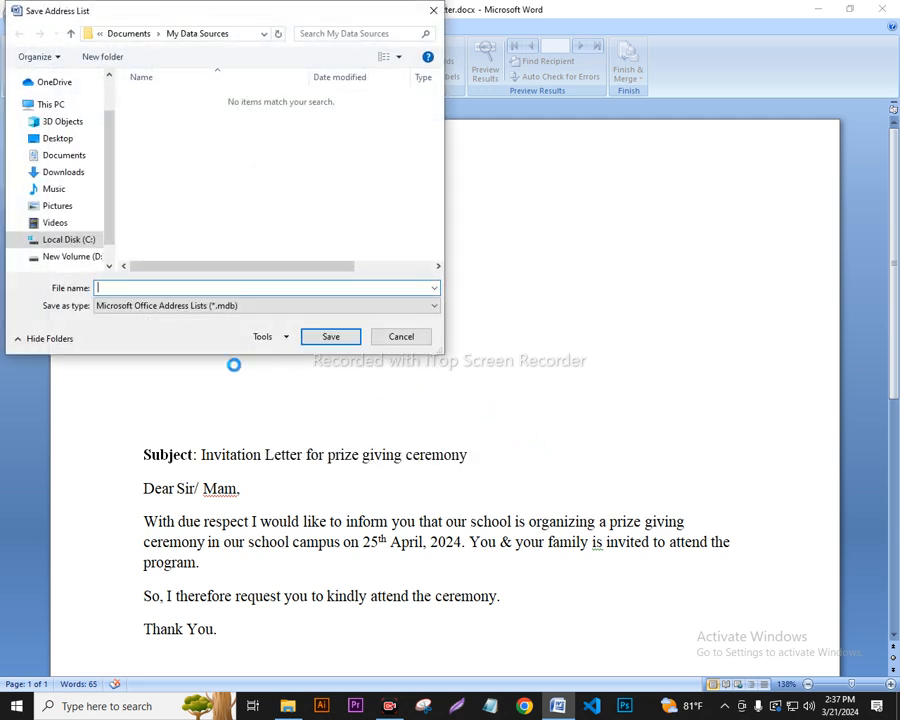
Save the recipient list as 'Mail Merge database file' in Documents > OFFICE COURSE RECORDING CLASS.
click(70, 157)
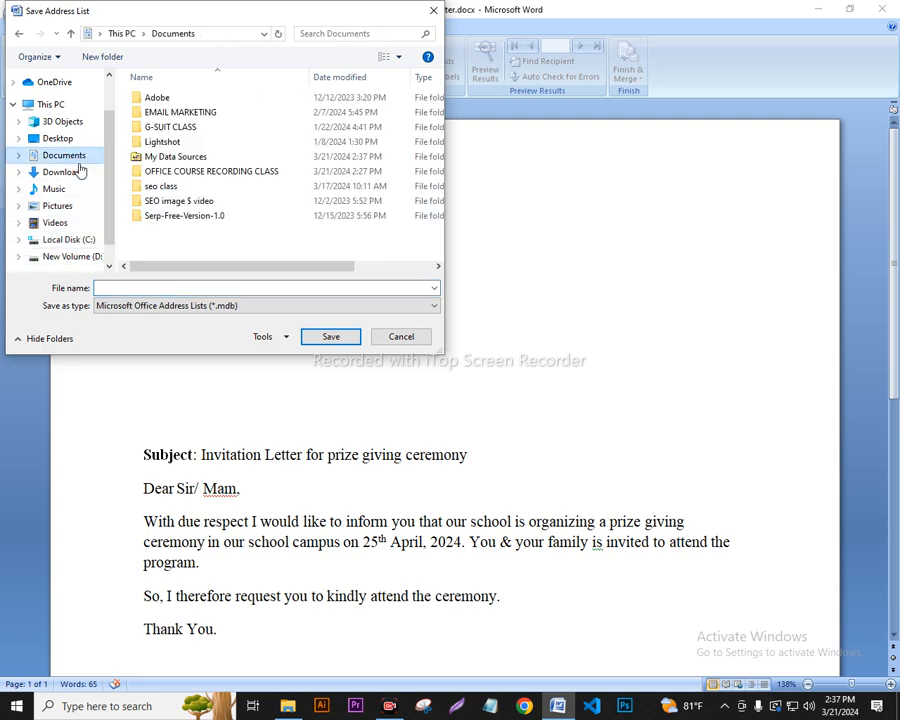
double_click(222, 172)
click(189, 290)
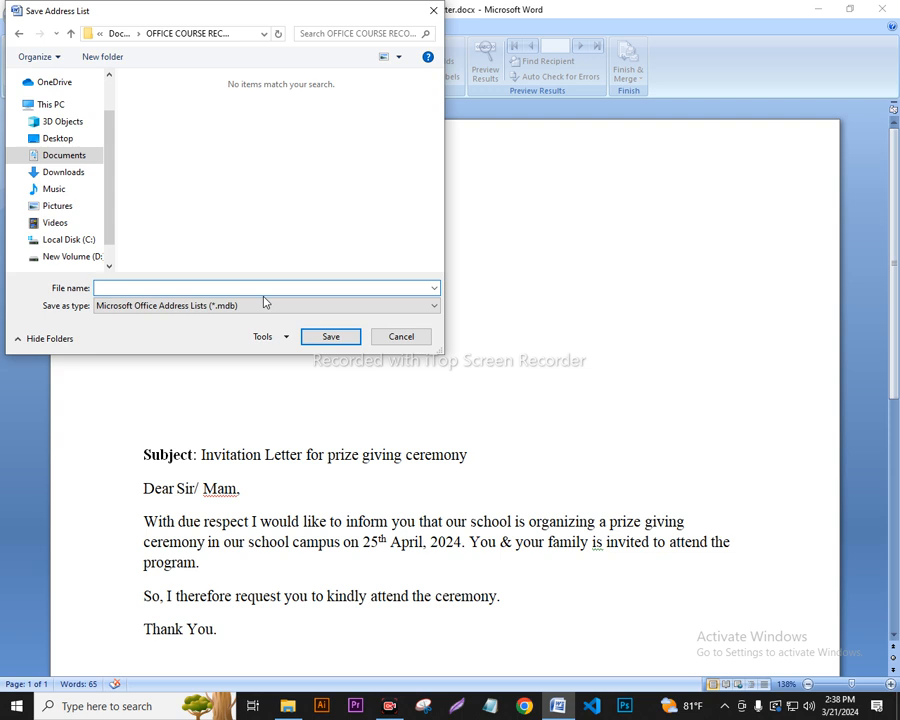
text(Mai)
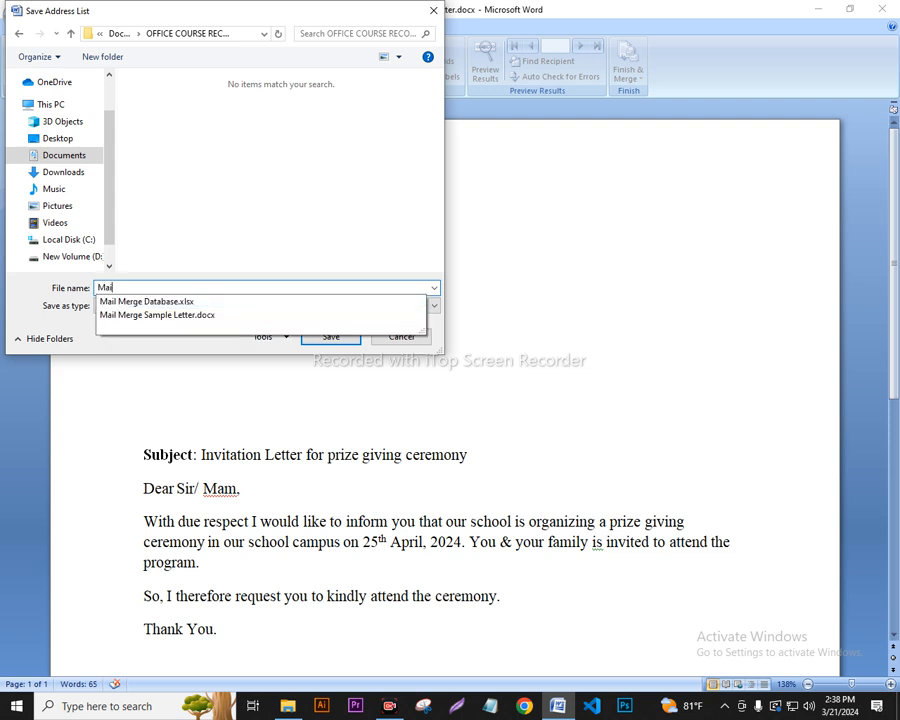
text(l Merge database )
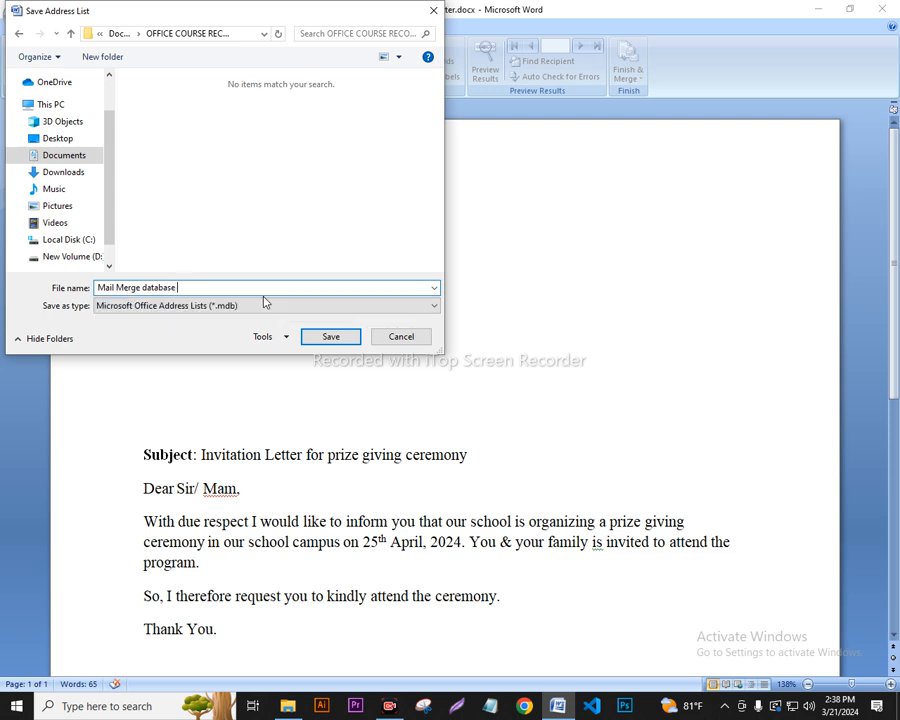
text(file)
click(334, 336)
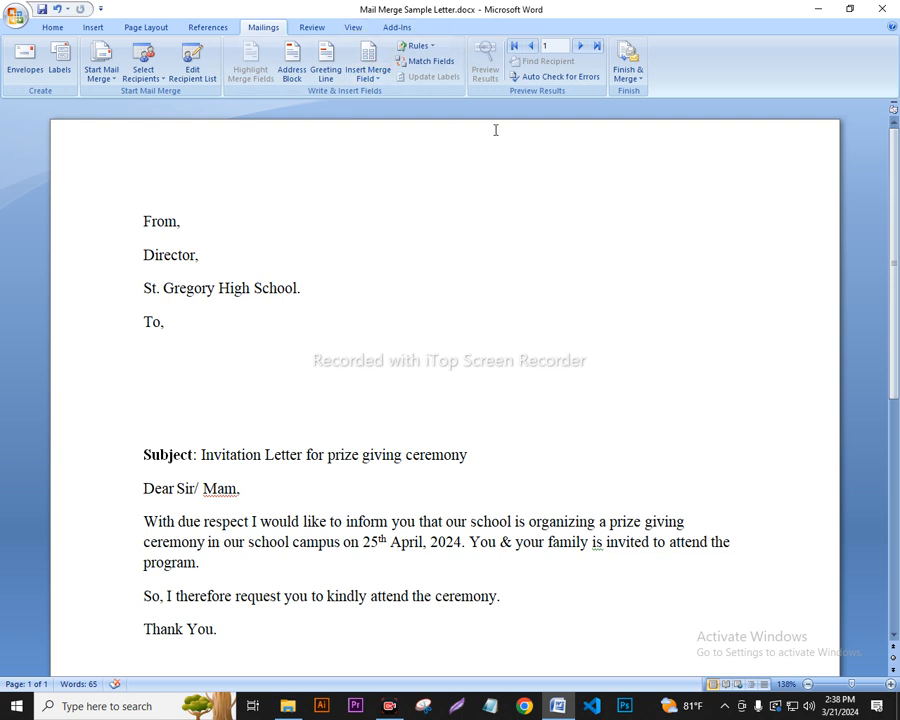
key(Print)
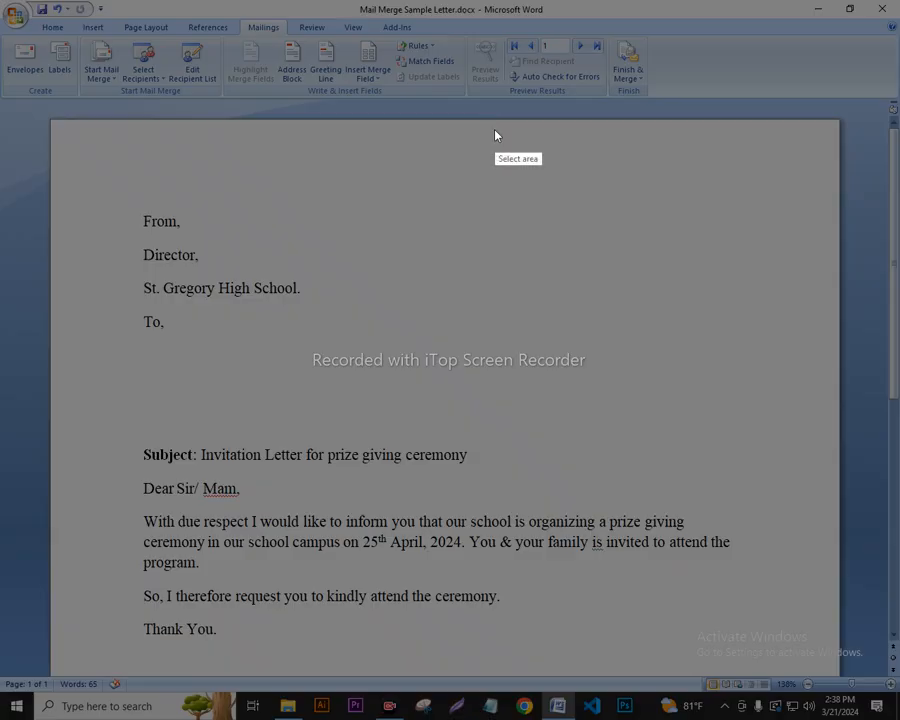
mouse_move(240, 1)
mouse_down()
mouse_move(252, 50)
mouse_move(476, 114)
mouse_move(678, 122)
mouse_up()
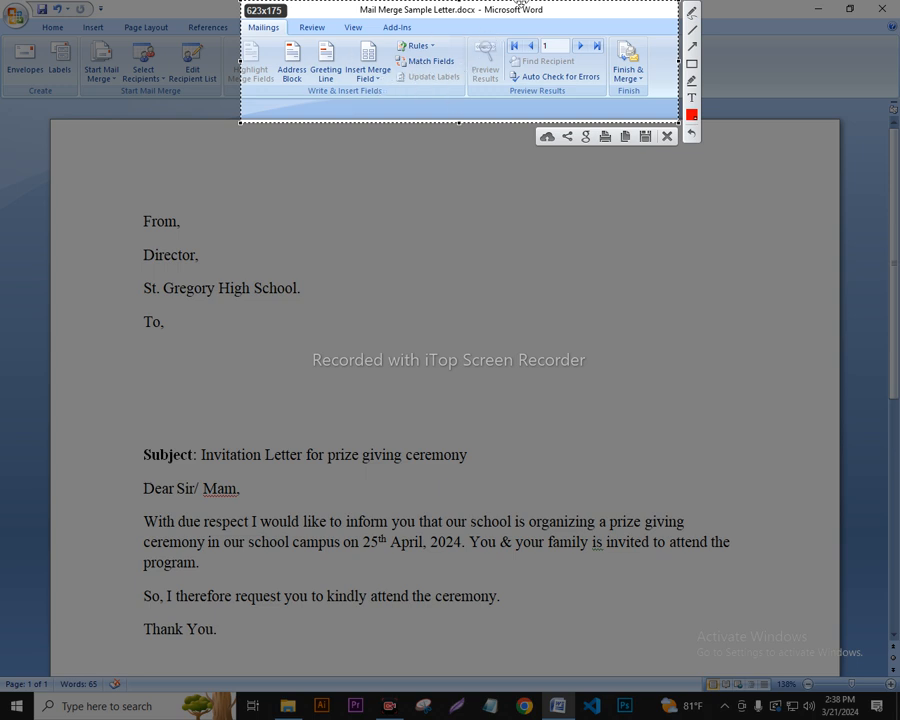
click(667, 136)
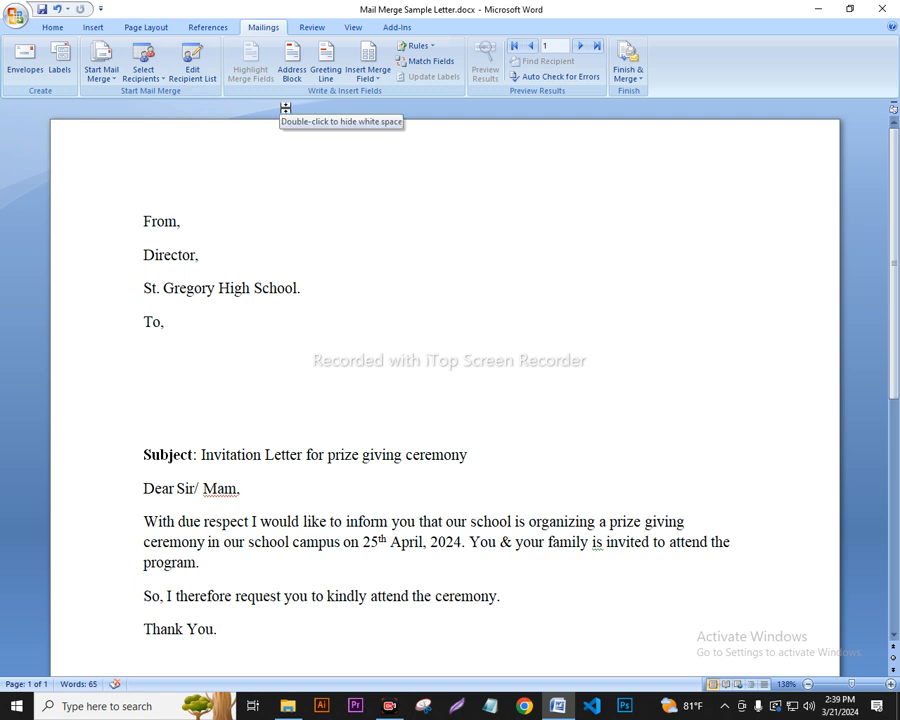
Insert the First_Name and Last_Name merge fields below 'To,' and start a new line.
click(383, 86)
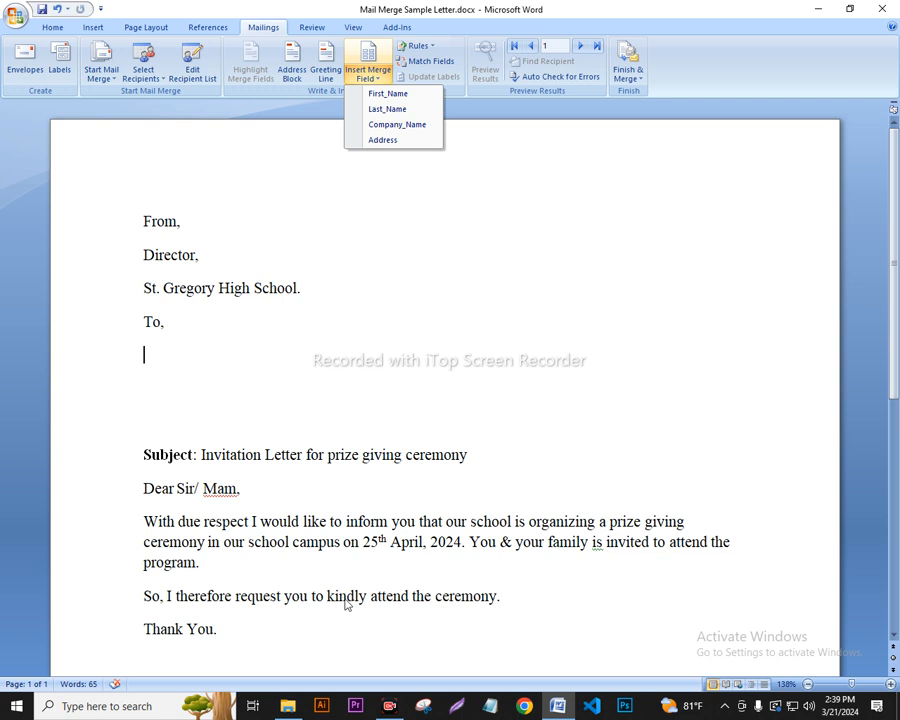
click(612, 681)
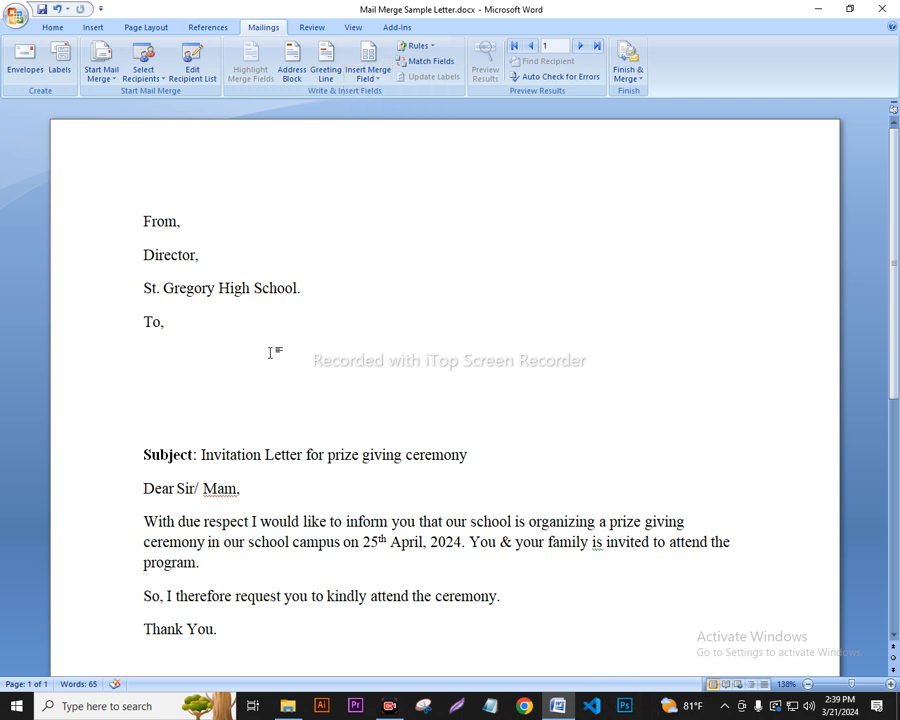
click(381, 88)
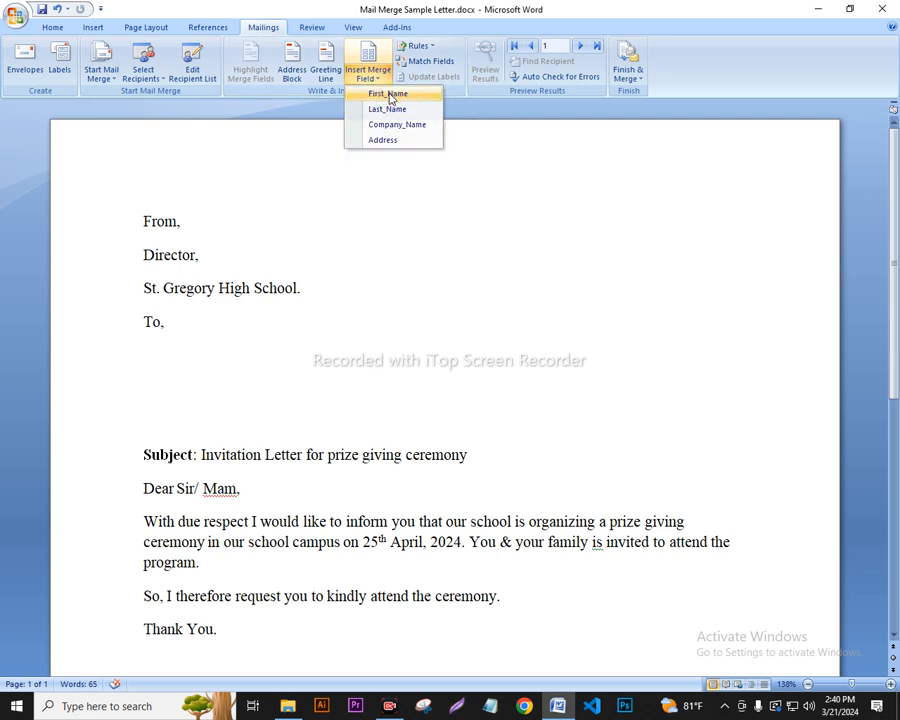
click(388, 94)
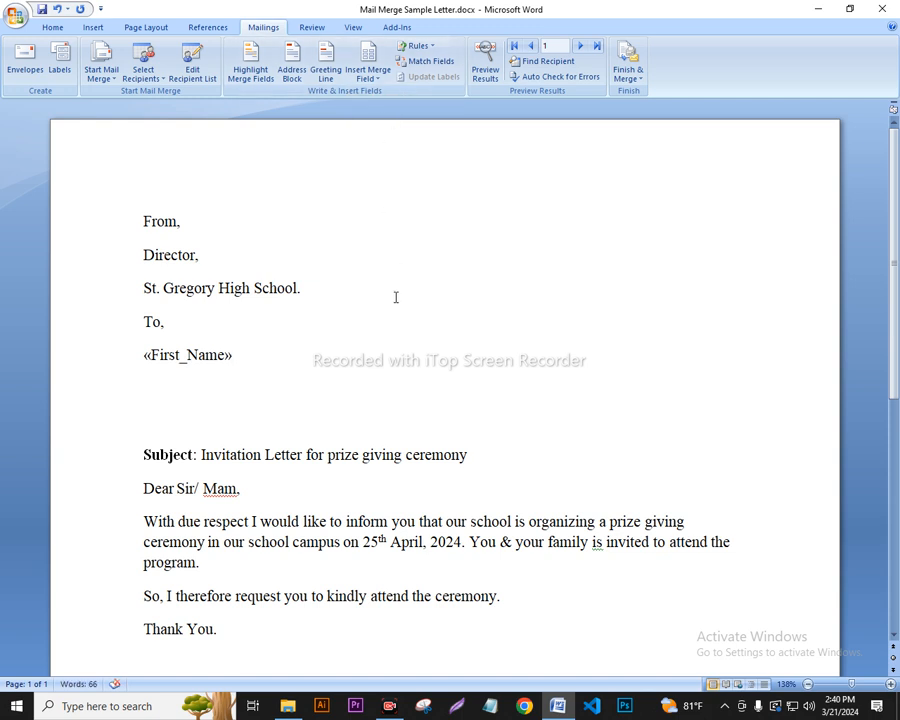
click(384, 88)
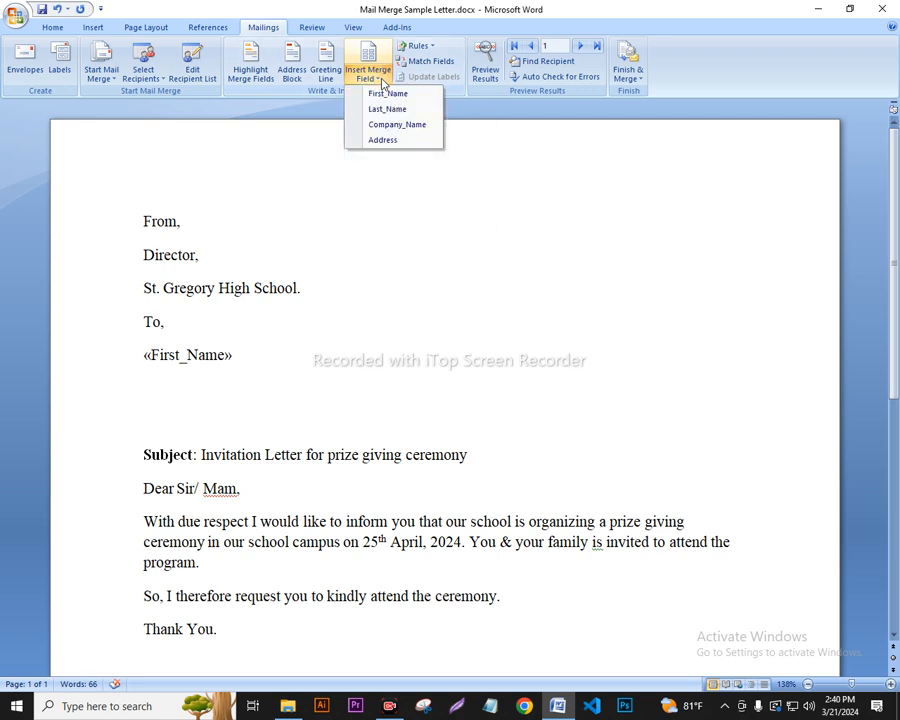
click(394, 109)
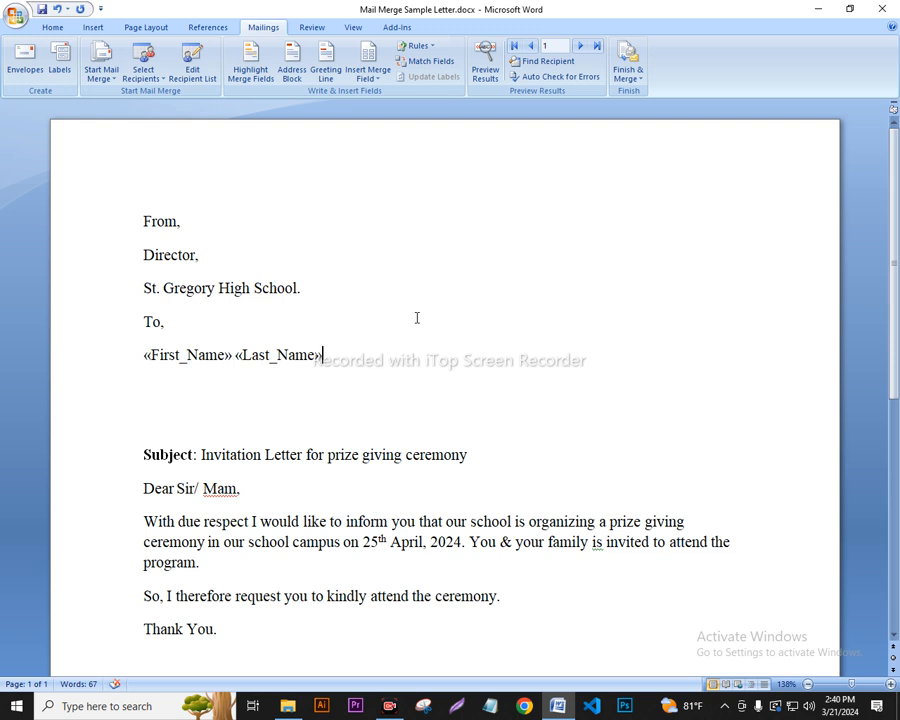
key(Return)
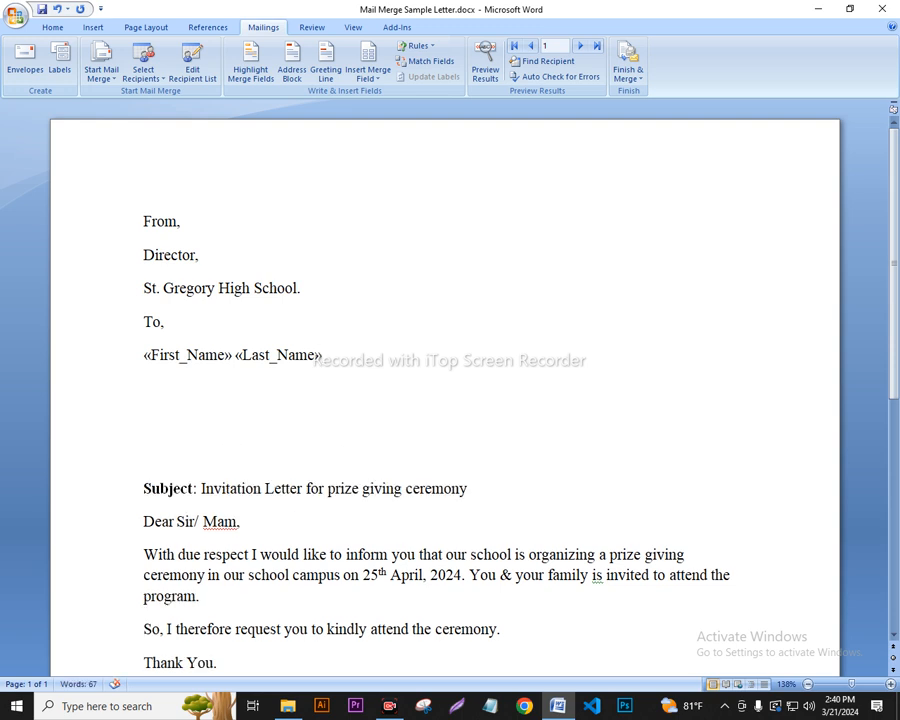
Add Company_Name and Address fields on separate lines and remove the blank line above Subject.
click(384, 86)
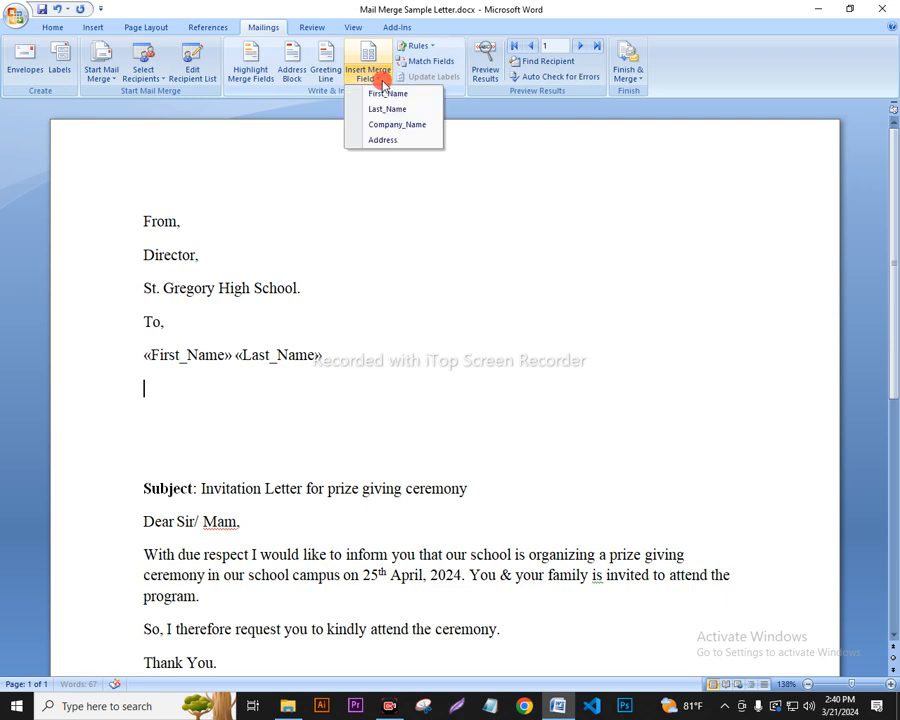
click(407, 126)
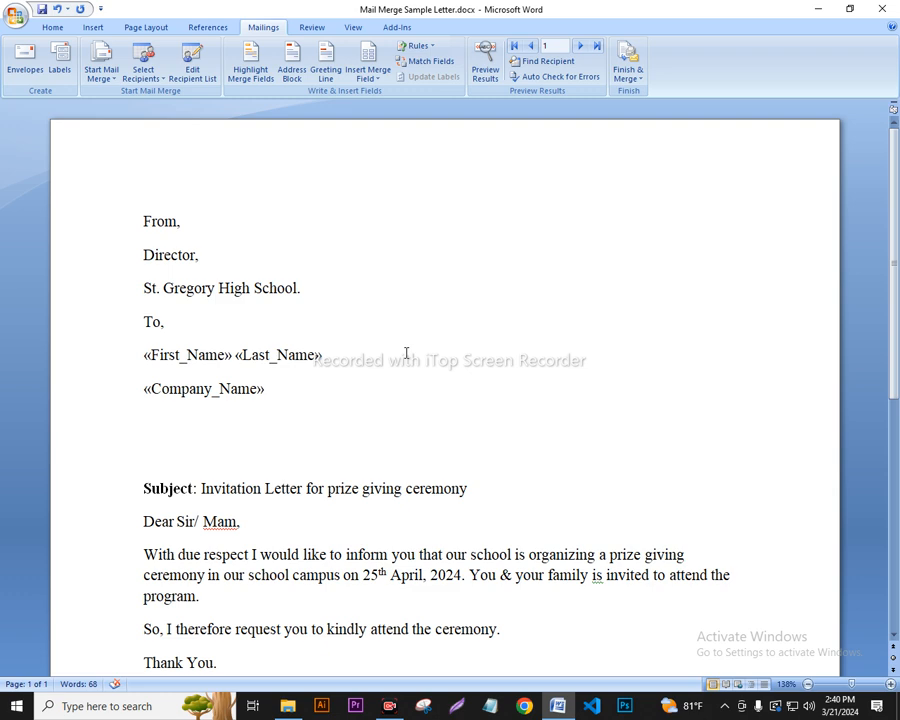
key(Return)
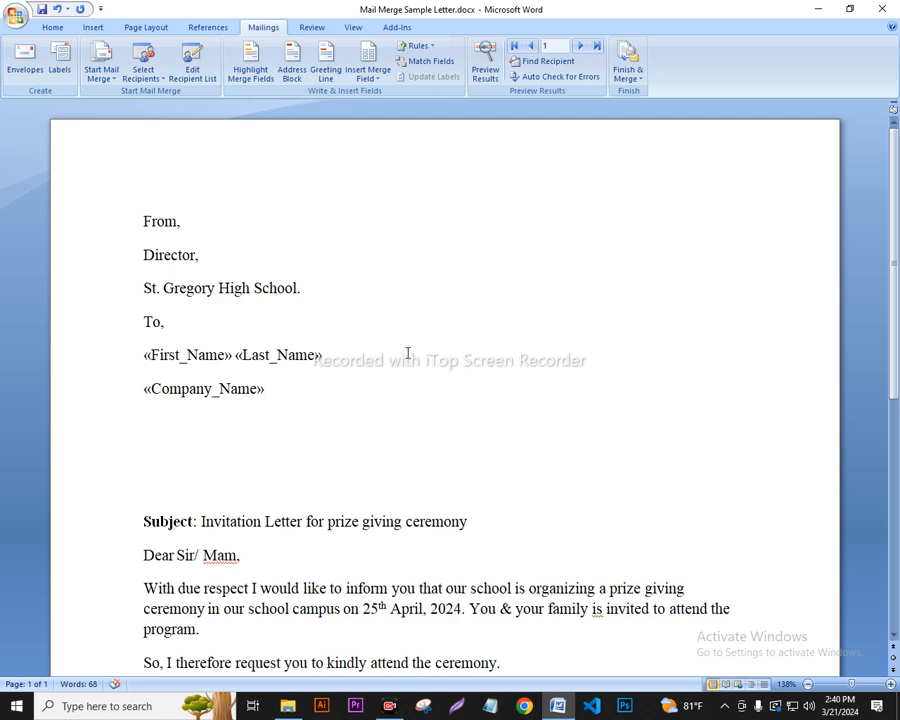
click(368, 74)
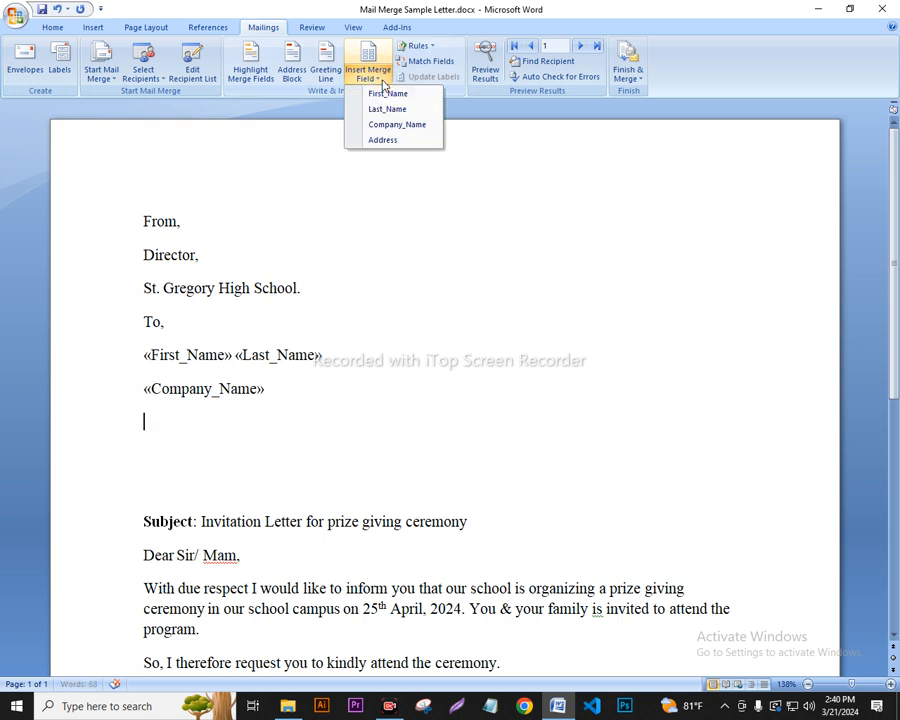
click(385, 141)
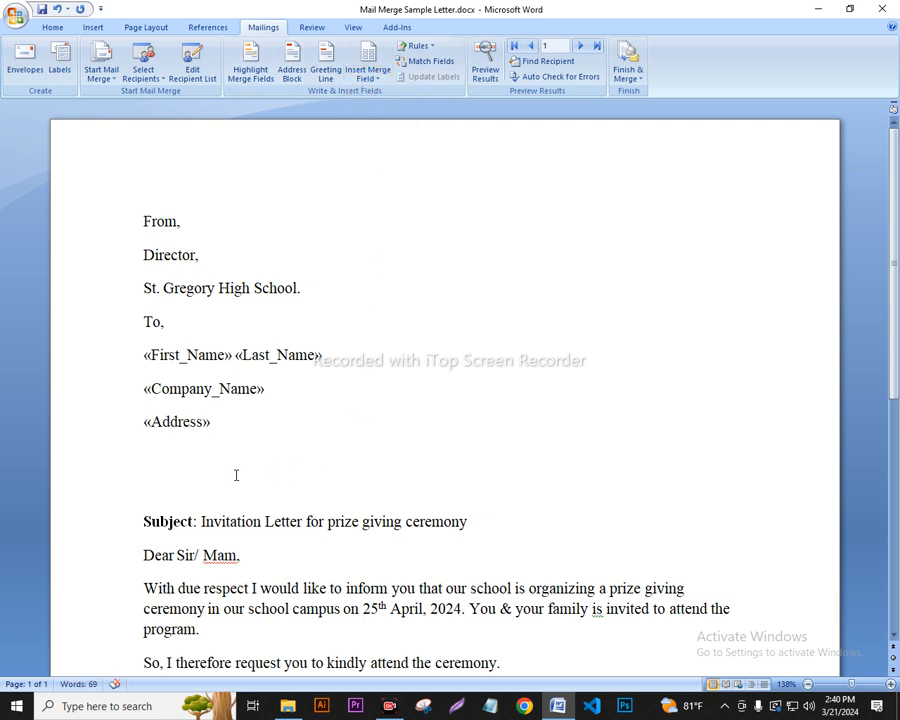
click(144, 492)
key(BackSpace)
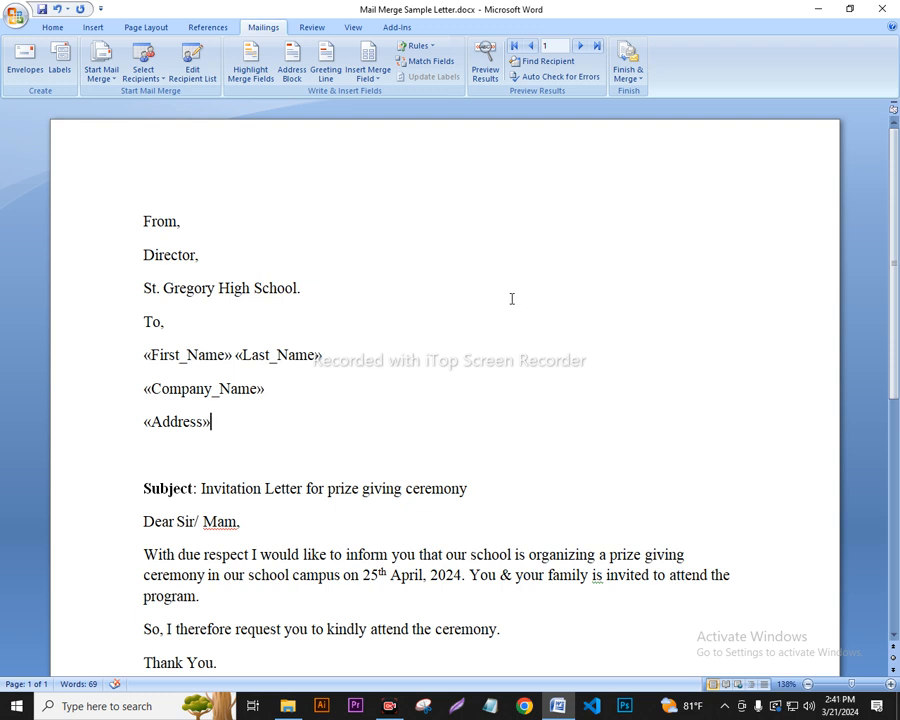
Turn on Preview Results to show the first recipient's details in the letter.
click(489, 83)
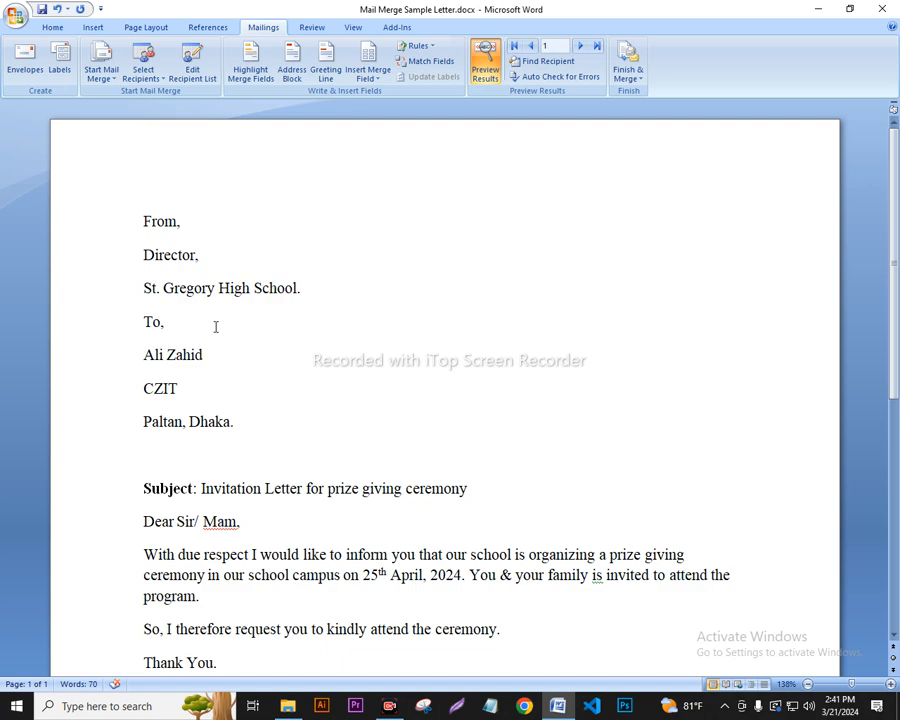
key(Print)
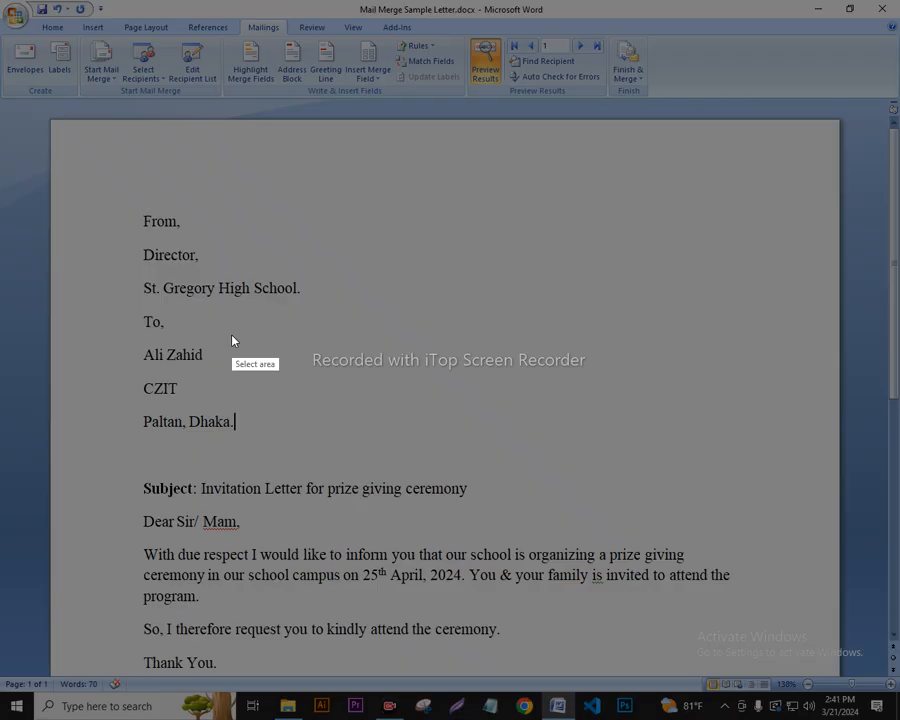
drag(106, 320, 280, 486)
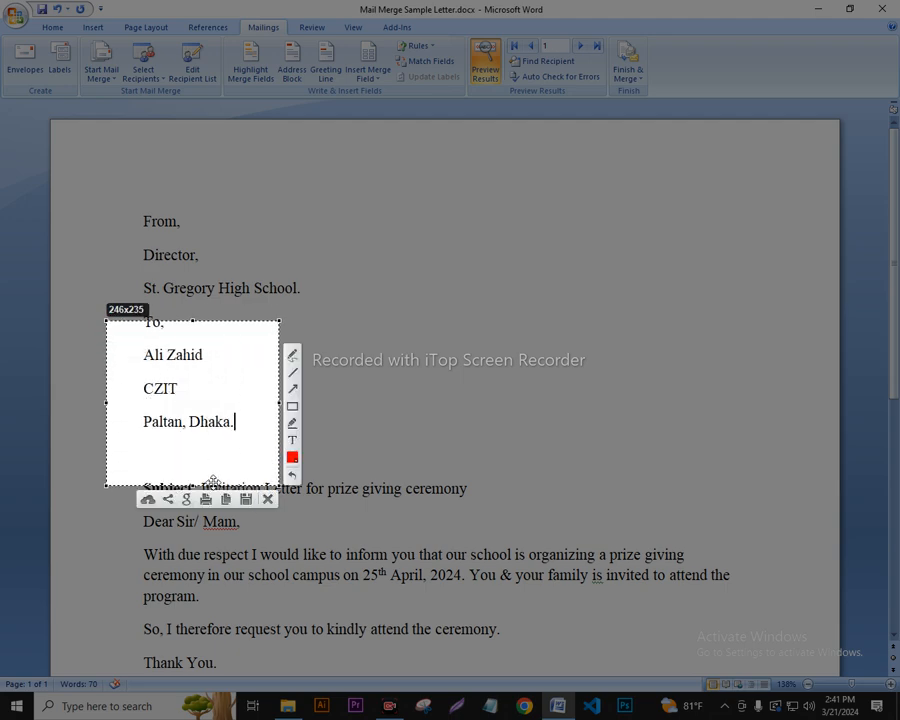
click(268, 496)
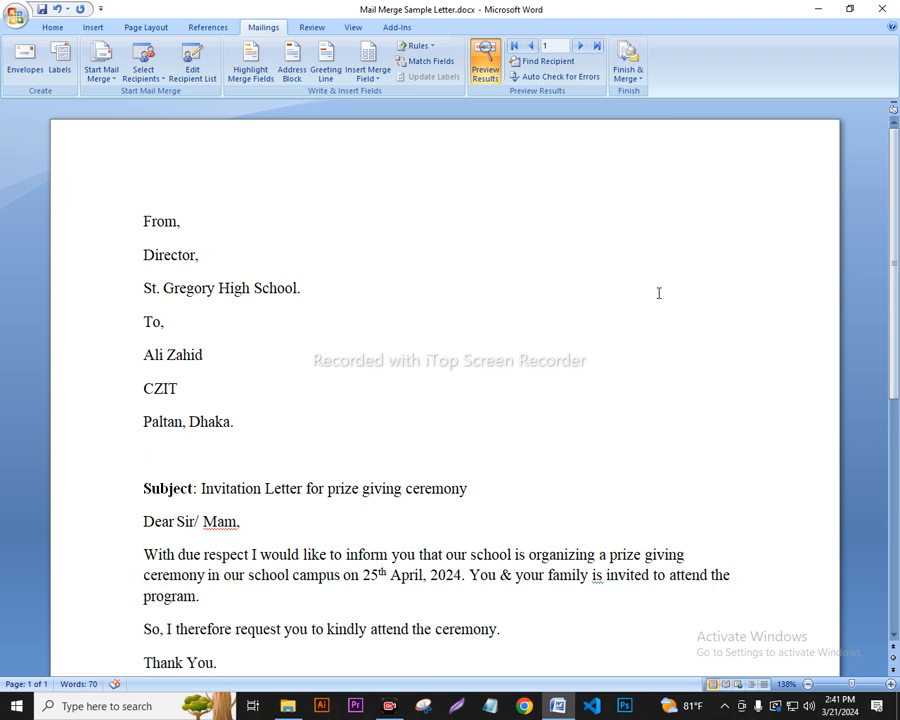
Step through the letter previews for recipients two to five with Next Record.
click(580, 48)
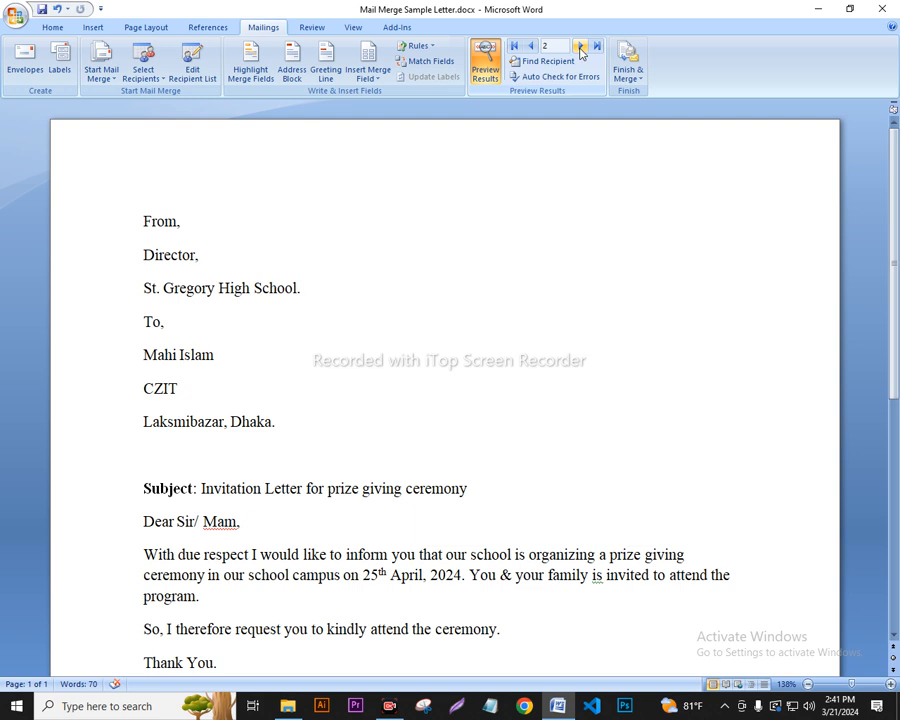
click(580, 48)
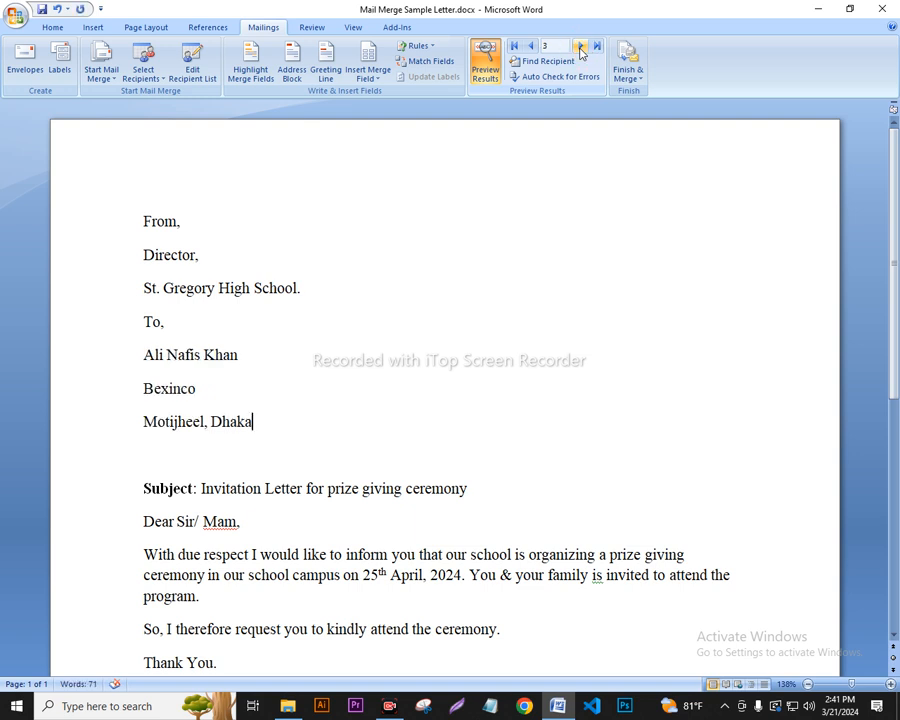
click(580, 48)
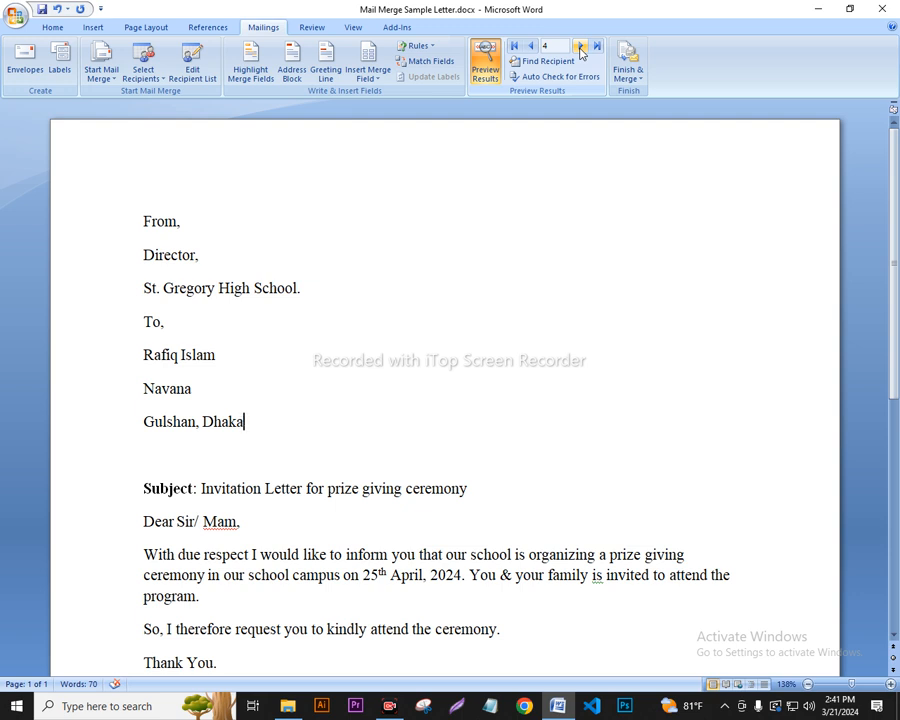
click(580, 48)
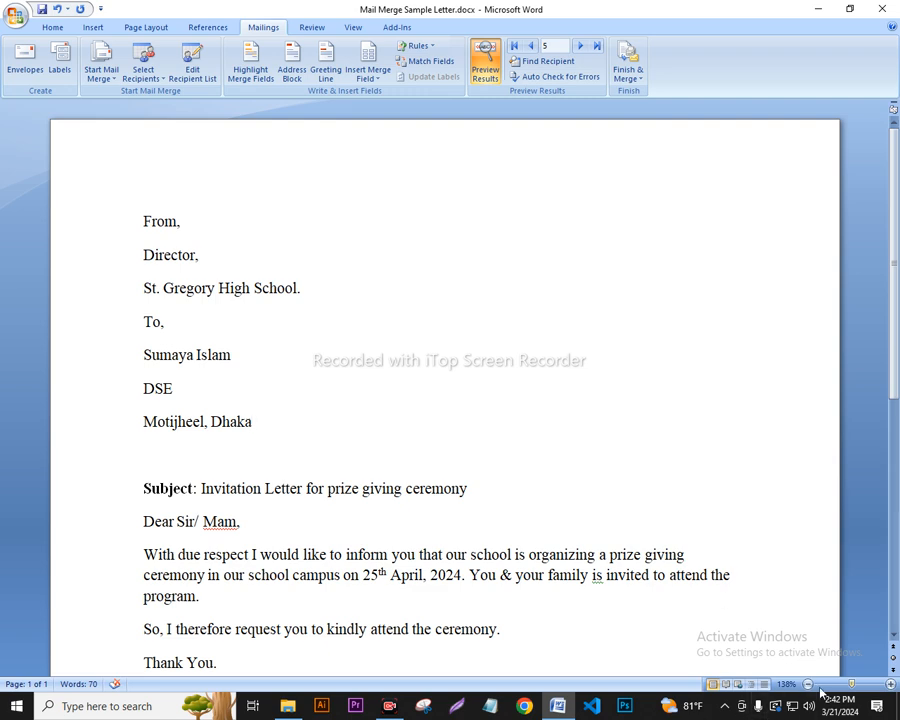
ctrl+scroll(565, 488, down, 1)
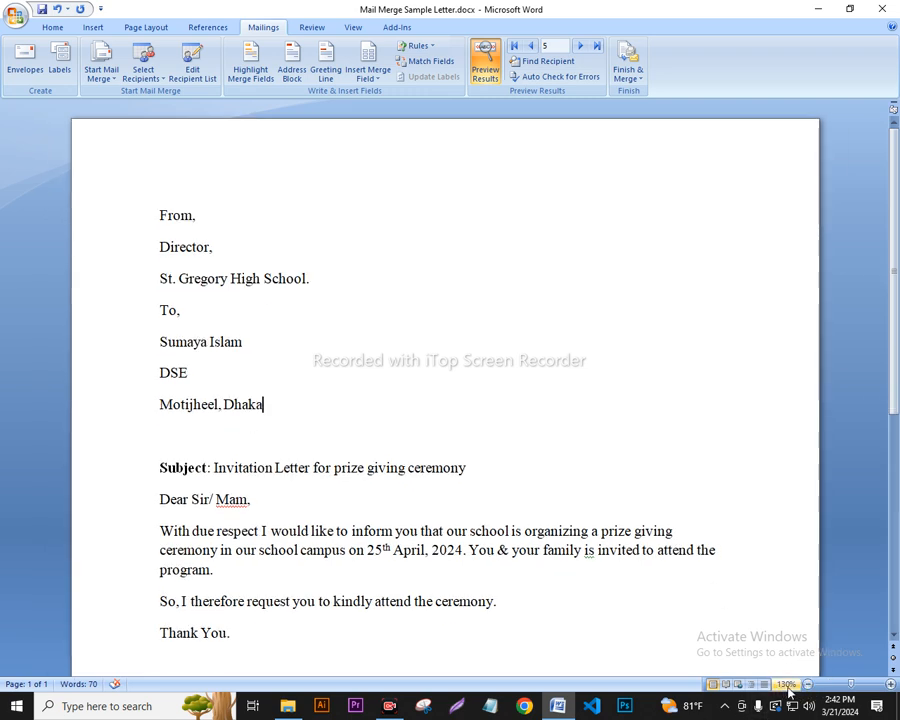
click(807, 684)
click(807, 684)
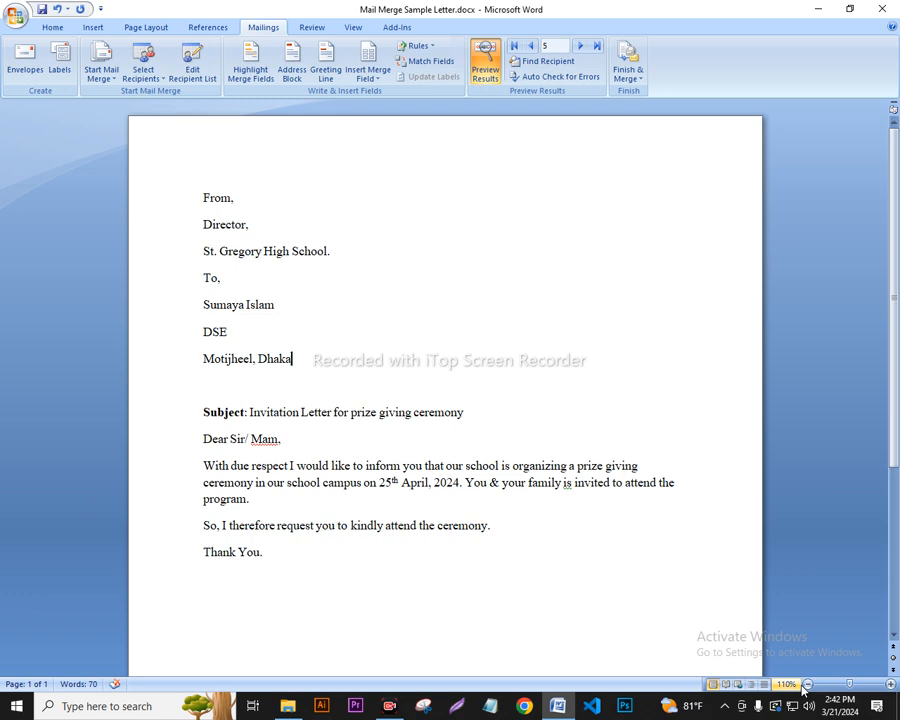
click(807, 684)
click(807, 684)
click(820, 685)
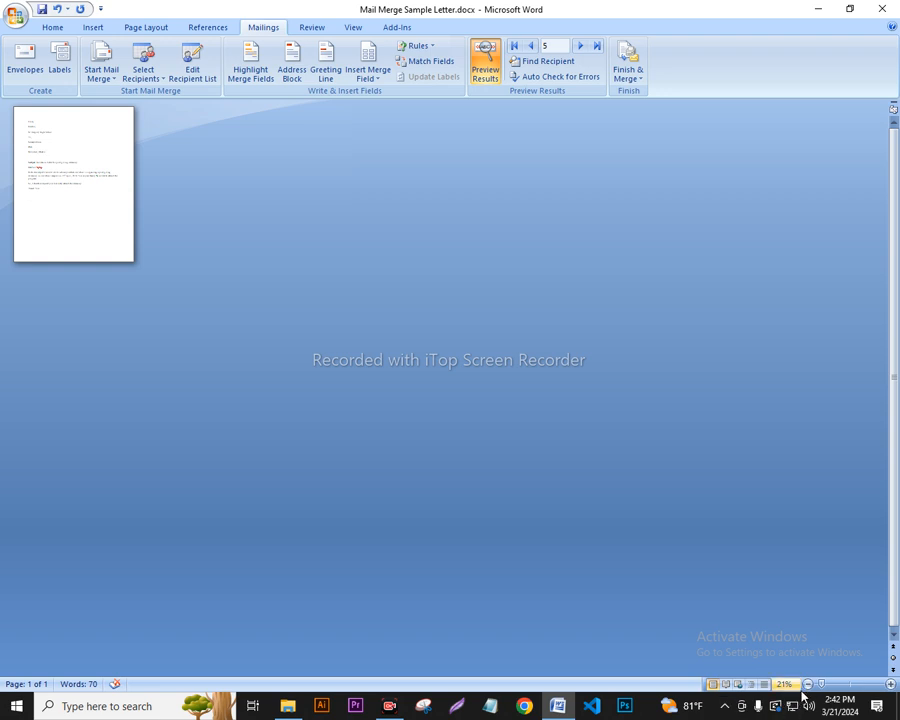
click(807, 685)
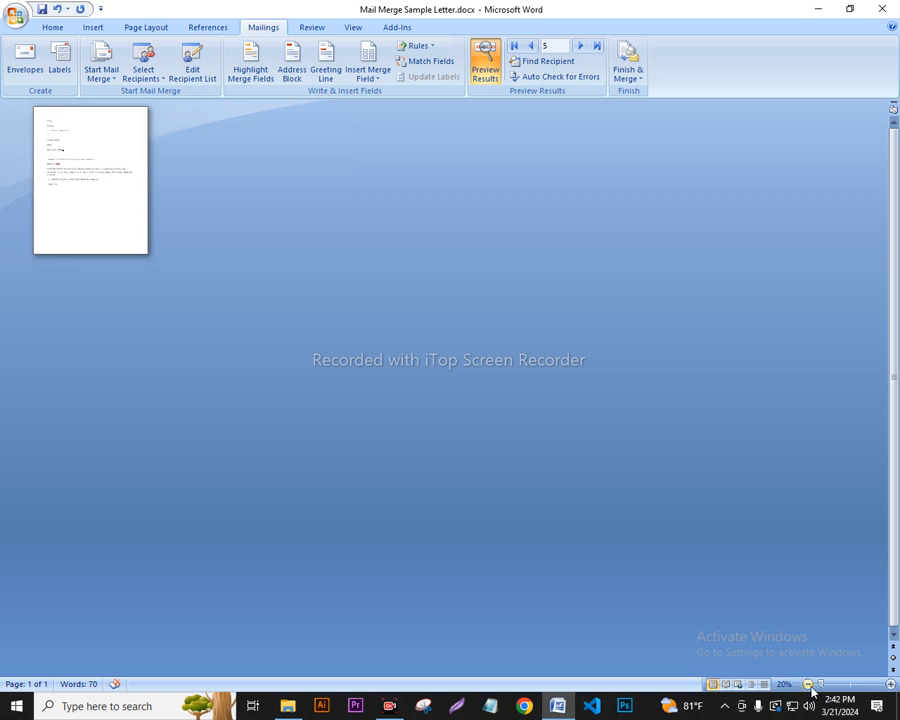
click(819, 686)
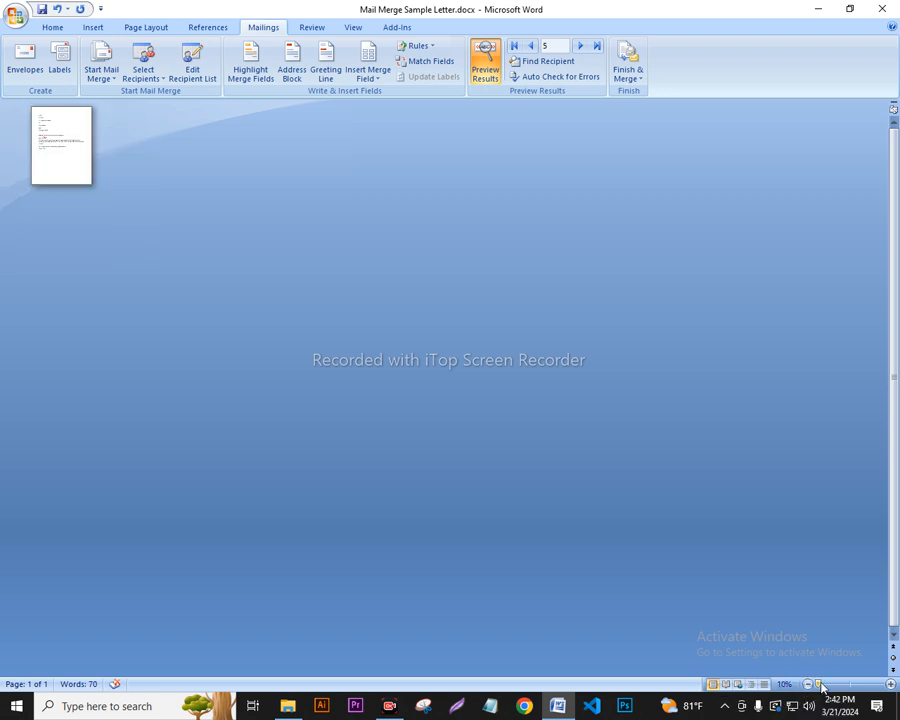
drag(819, 686, 834, 686)
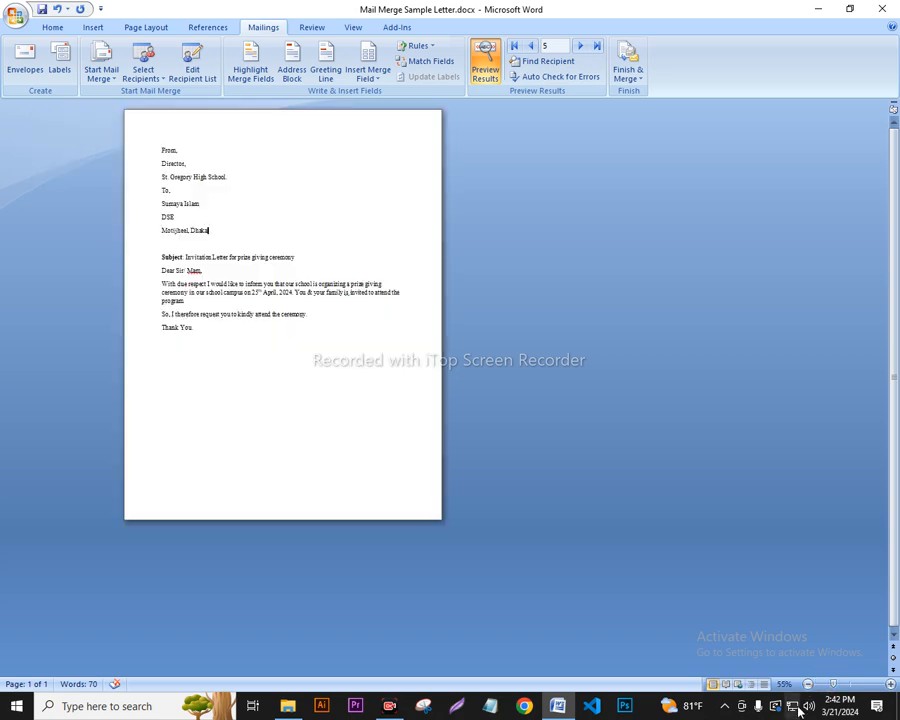
click(819, 686)
click(836, 686)
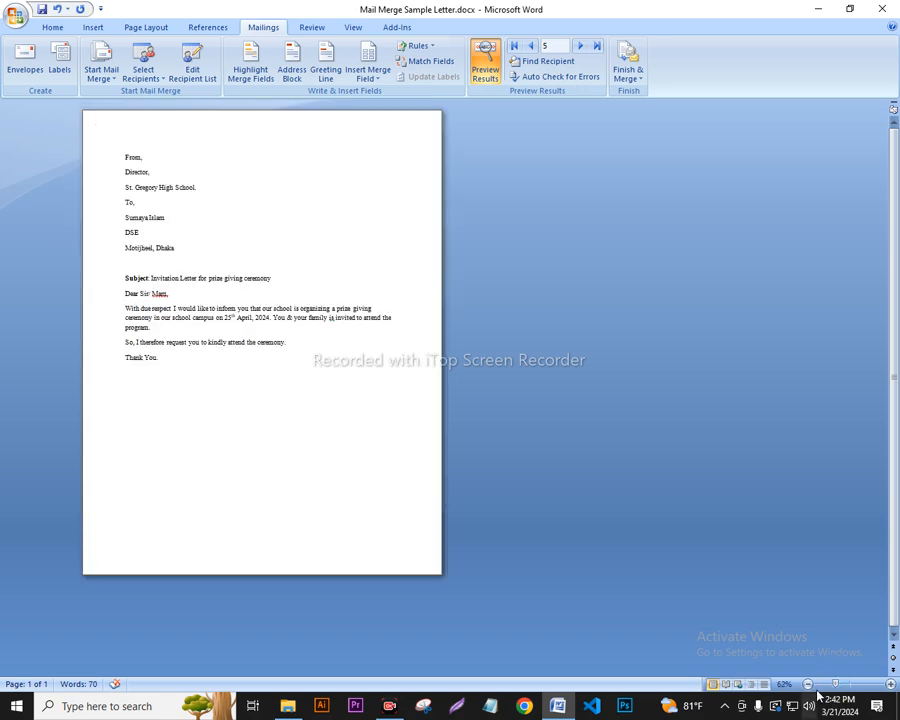
drag(836, 686, 846, 686)
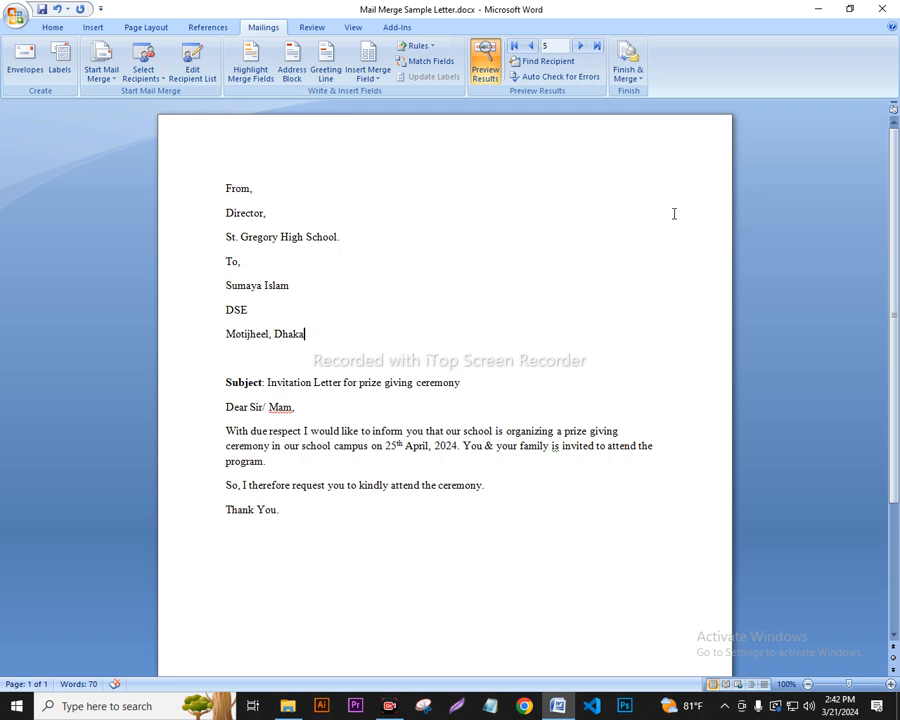
Merge all records into a new document via Finish & Merge > Edit Individual Documents.
click(638, 77)
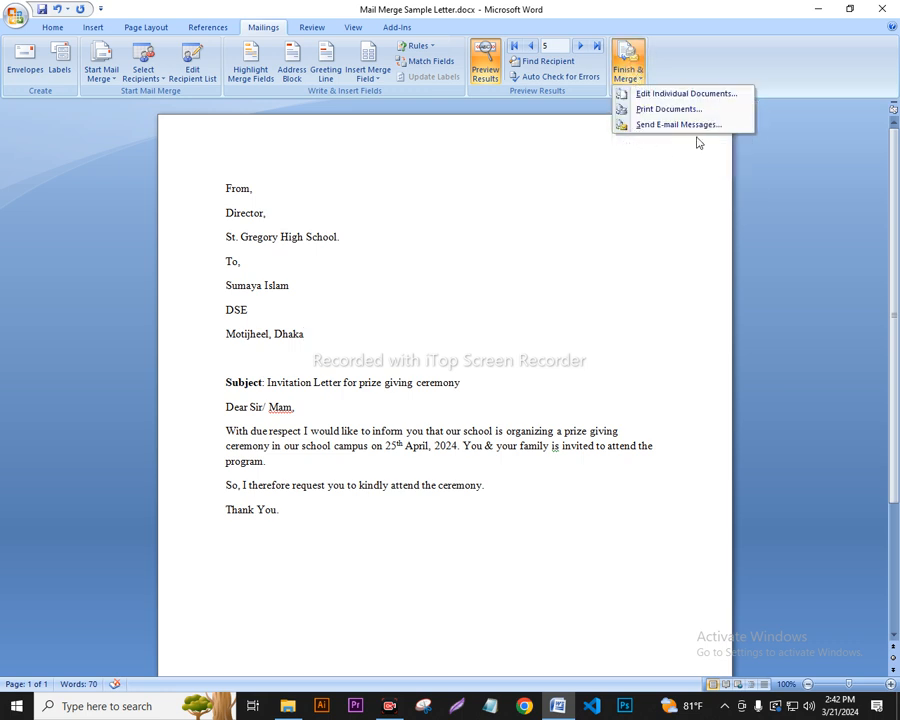
click(664, 96)
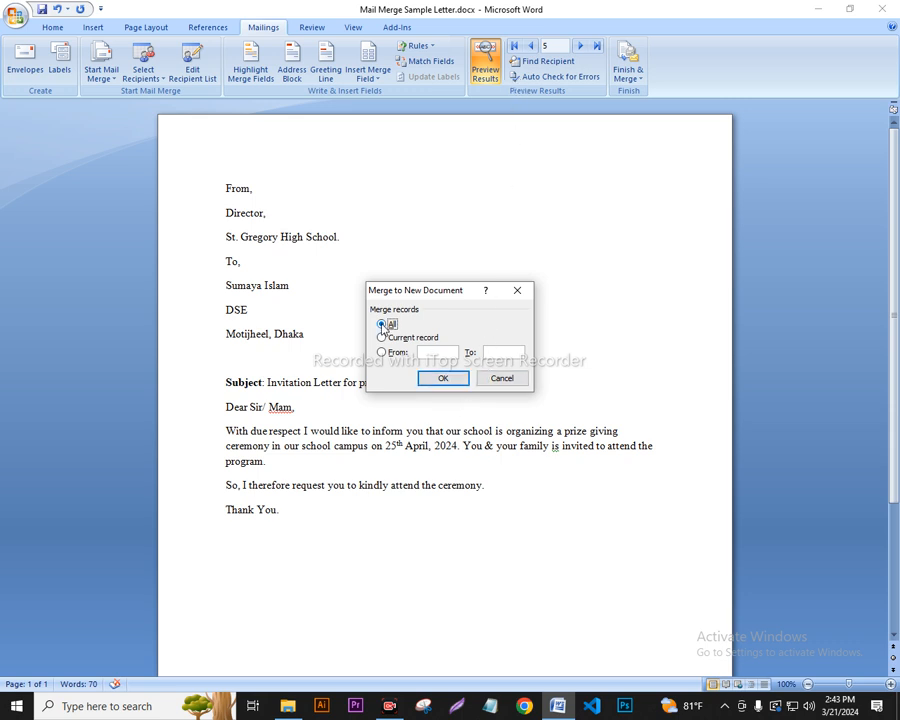
click(436, 381)
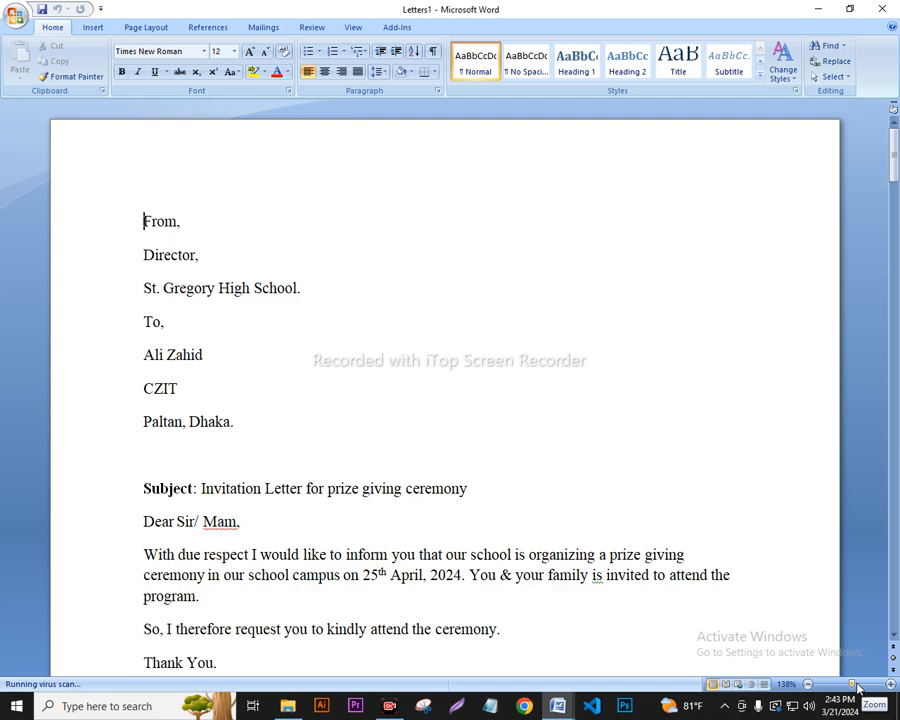
Zoom out to view all five merged letters in Letters1, then zoom back in.
drag(853, 686, 833, 686)
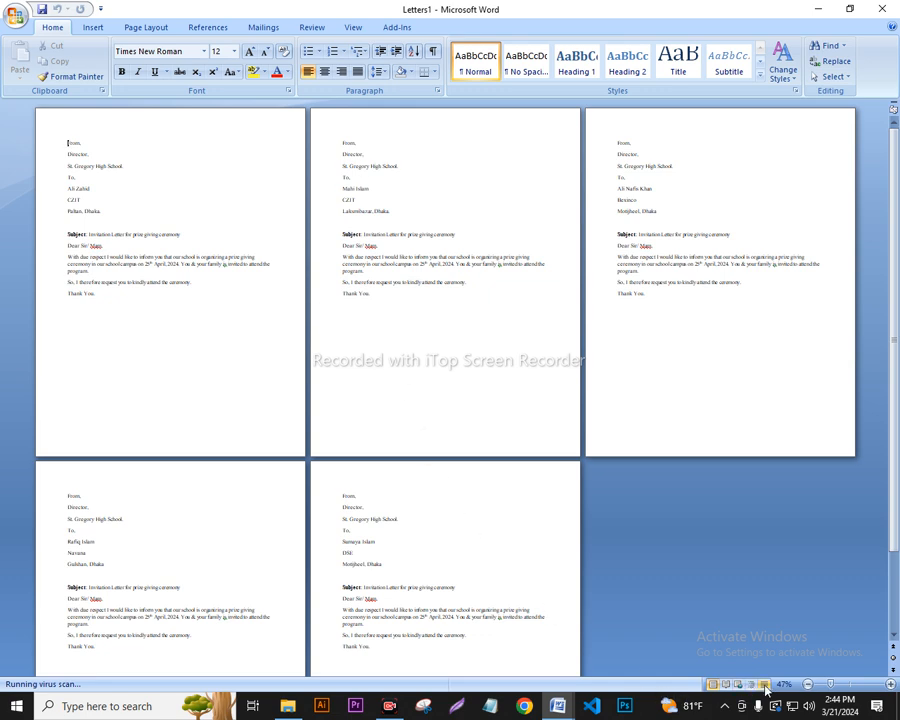
mouse_move(830, 688)
mouse_down()
mouse_move(840, 687)
mouse_move(832, 686)
mouse_up()
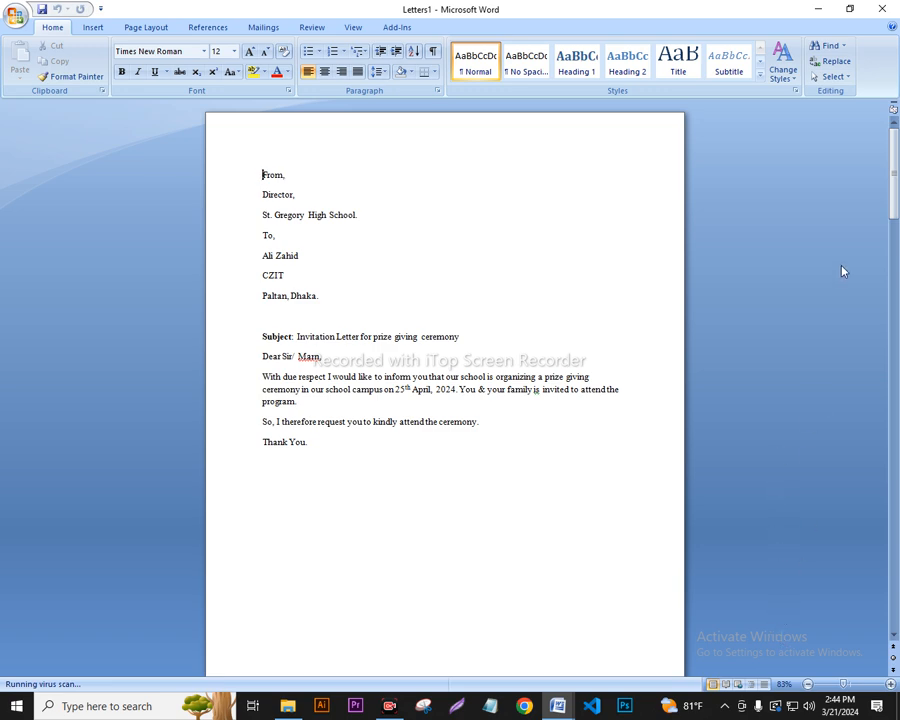
drag(894, 183, 895, 190)
drag(897, 228, 897, 165)
Return to the Mailings tab and open then dismiss the Office file menu.
click(263, 27)
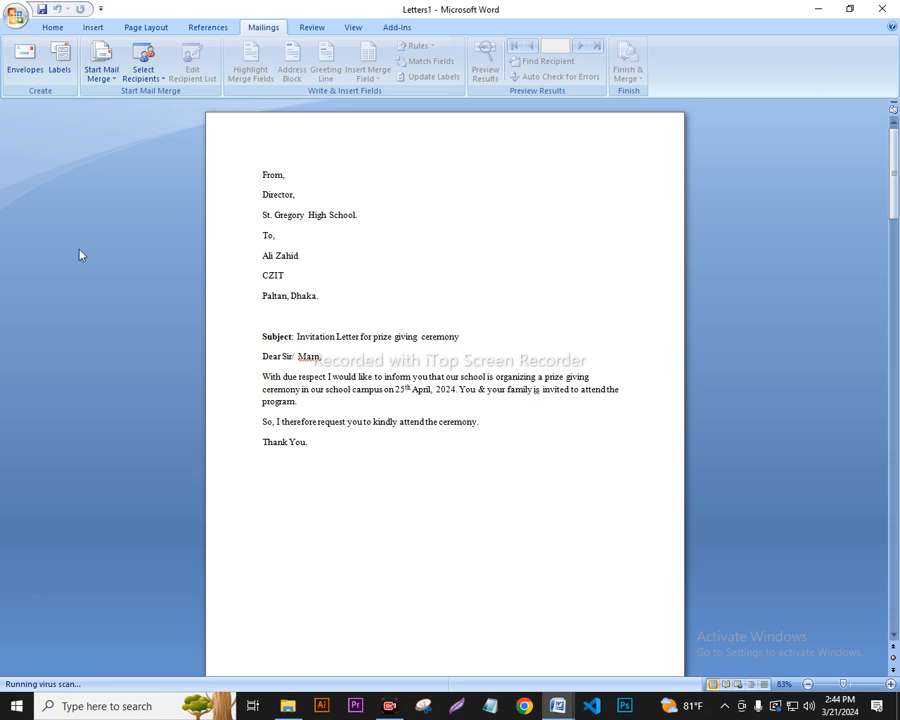
click(8, 14)
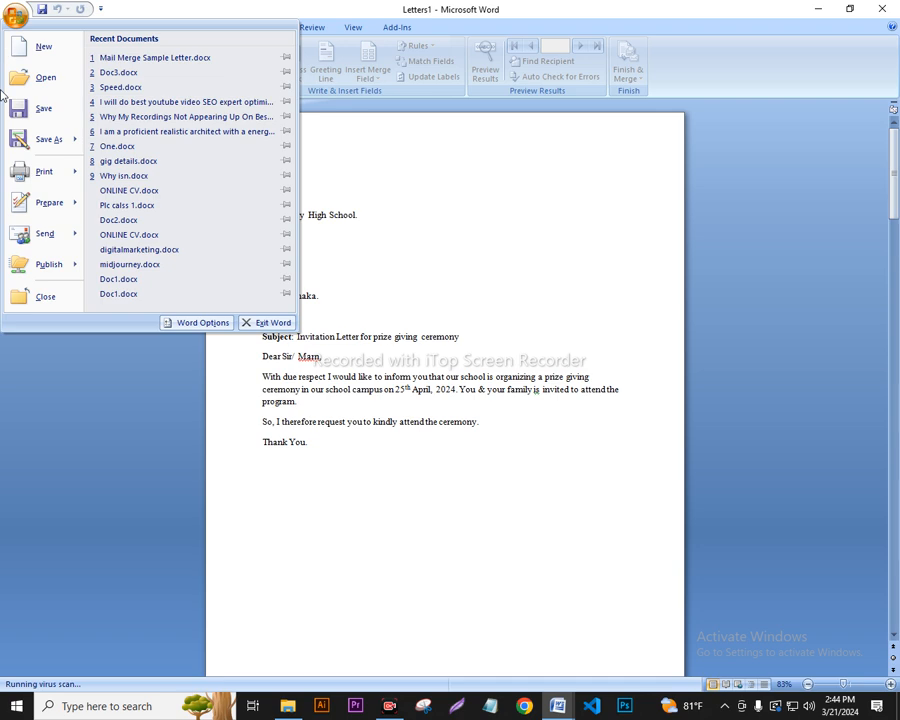
click(410, 213)
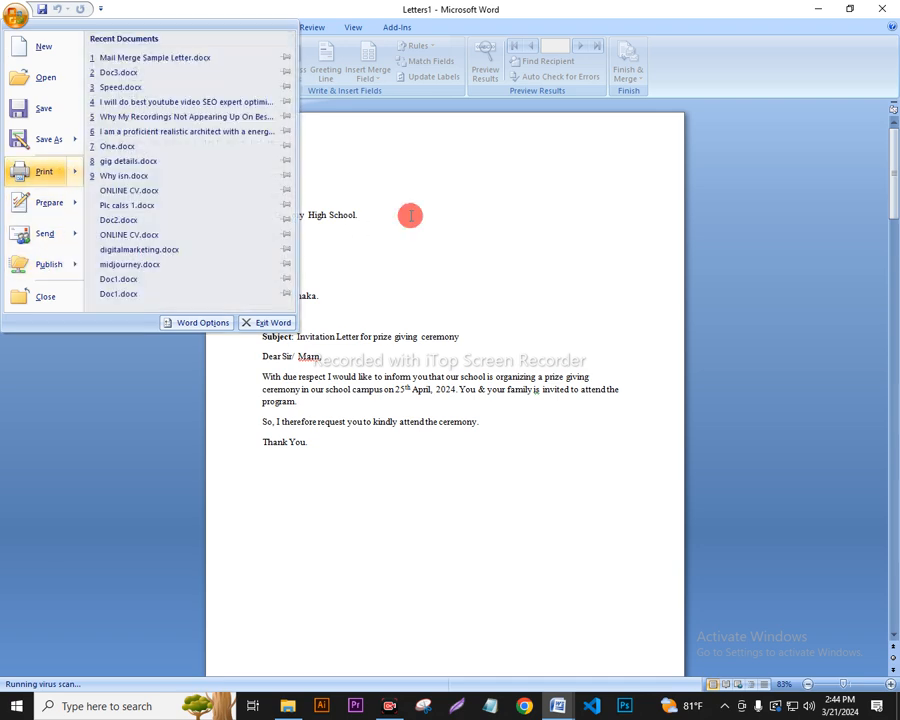